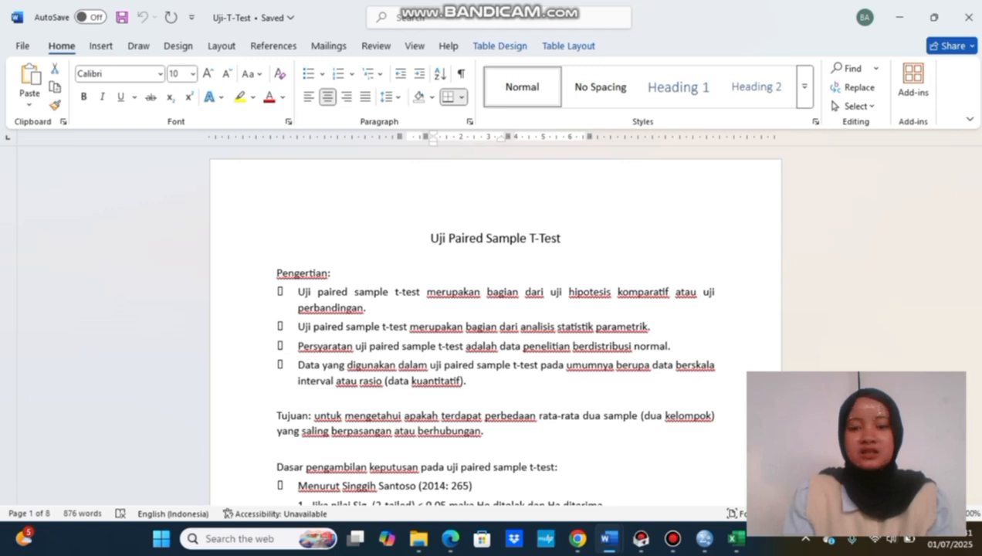
Read the definition, purpose and decision rules of the paired sample t-test in the Uji-T-Test document
ctrl+scroll(494, 324, up, 1)
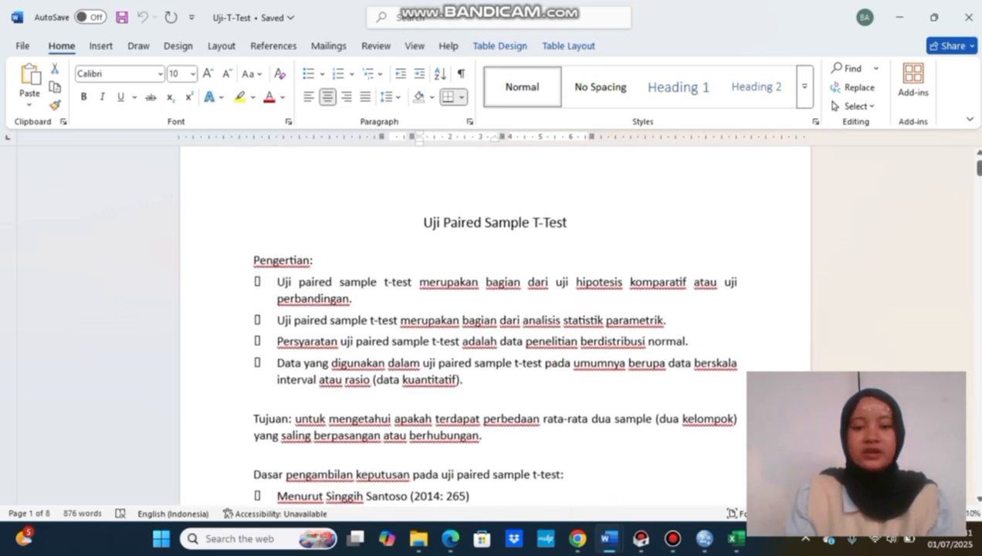
scroll(494, 325, down, 1)
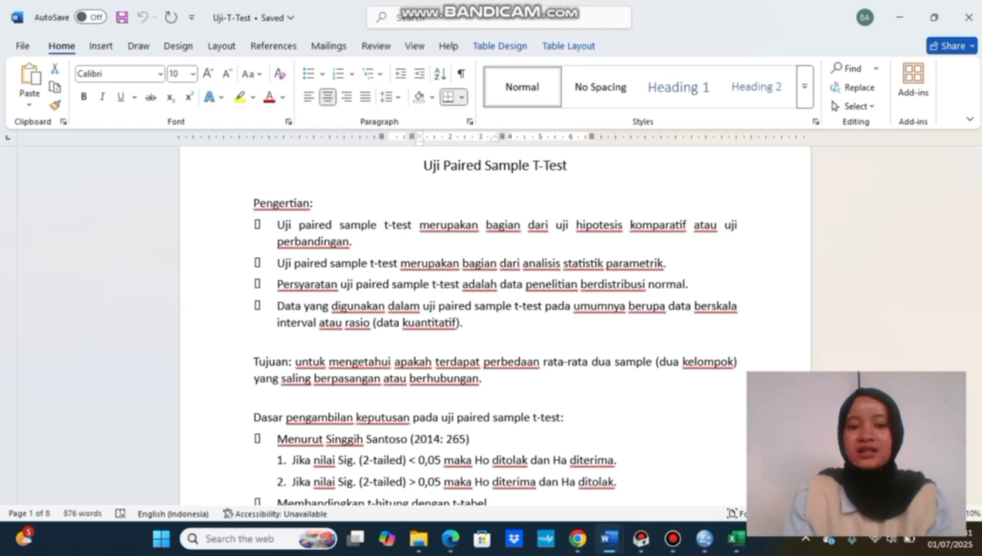
scroll(494, 324, down, 2)
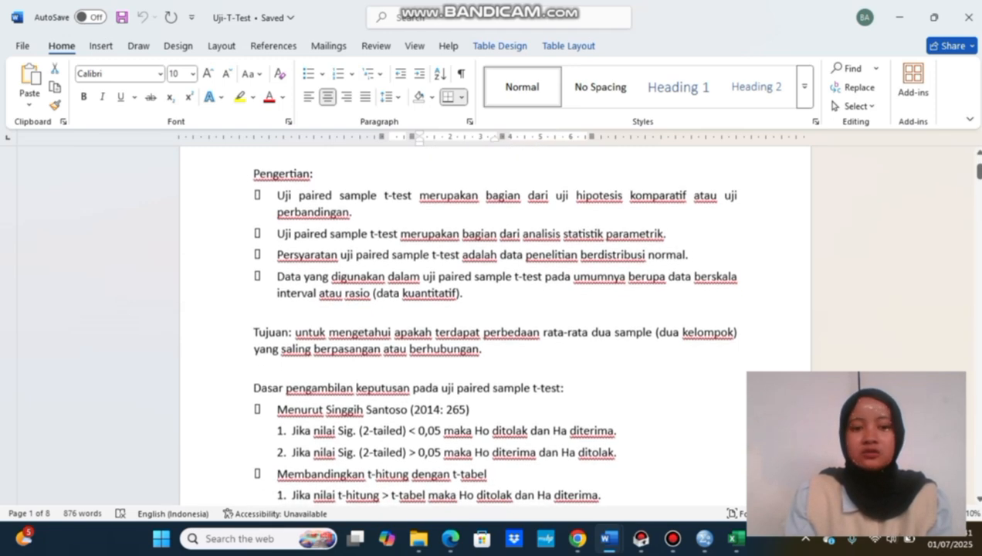
scroll(495, 325, up, 1)
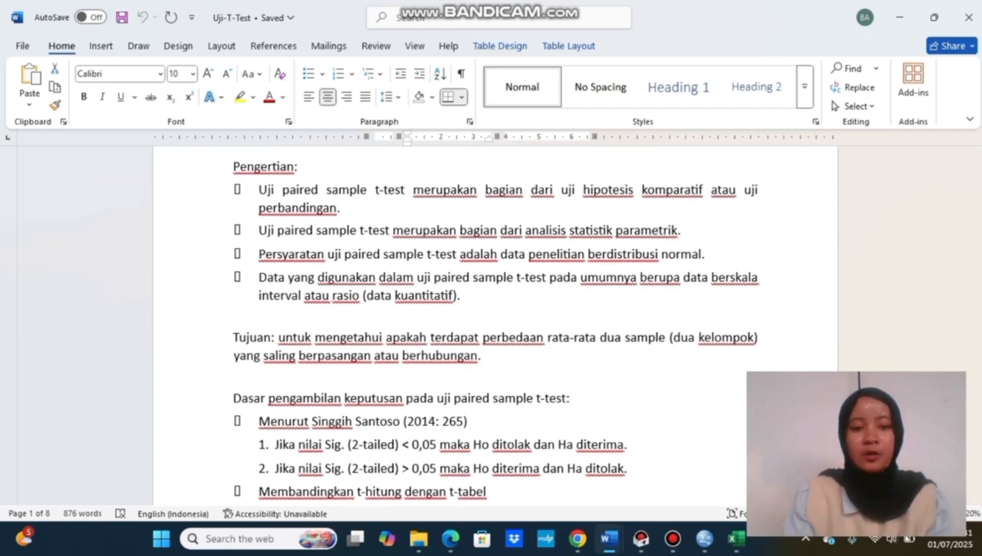
scroll(494, 324, up, 1)
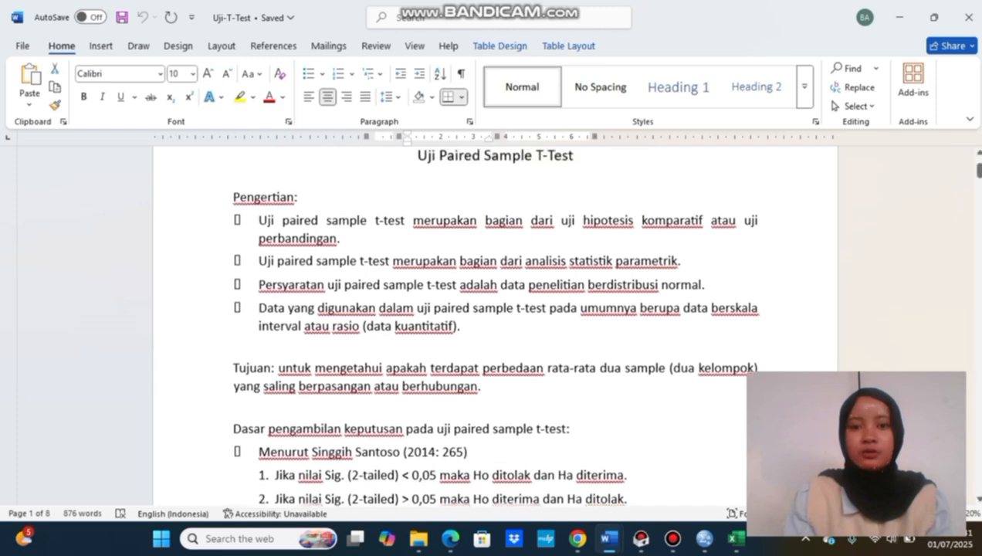
scroll(494, 325, down, 4)
scroll(494, 324, down, 1)
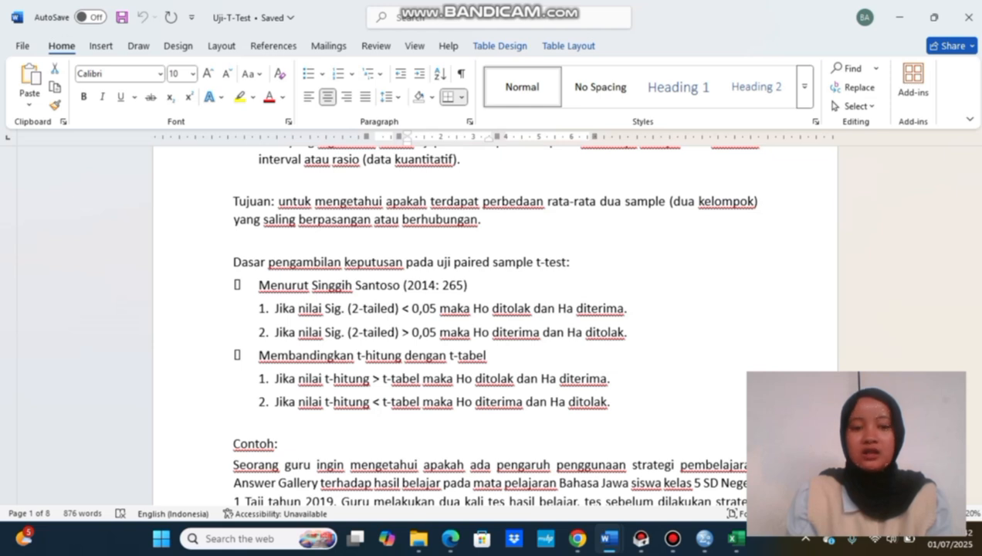
scroll(494, 324, down, 1)
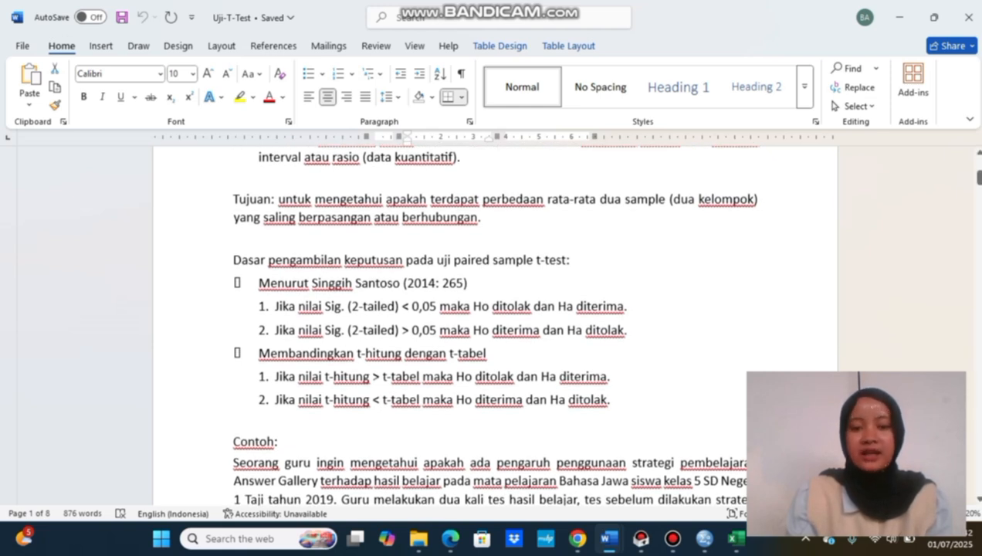
scroll(495, 324, down, 1)
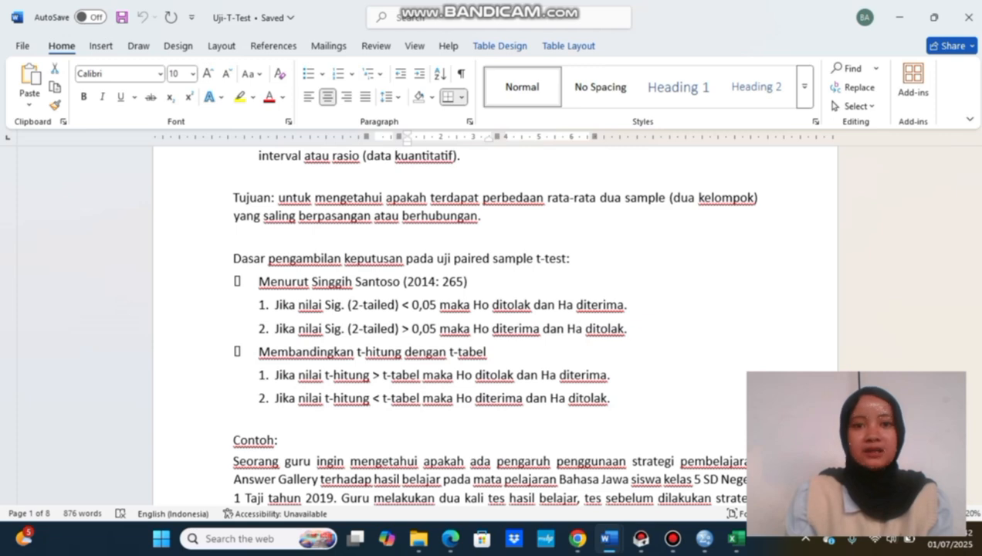
scroll(374, 413, up, 1)
scroll(374, 413, down, 3)
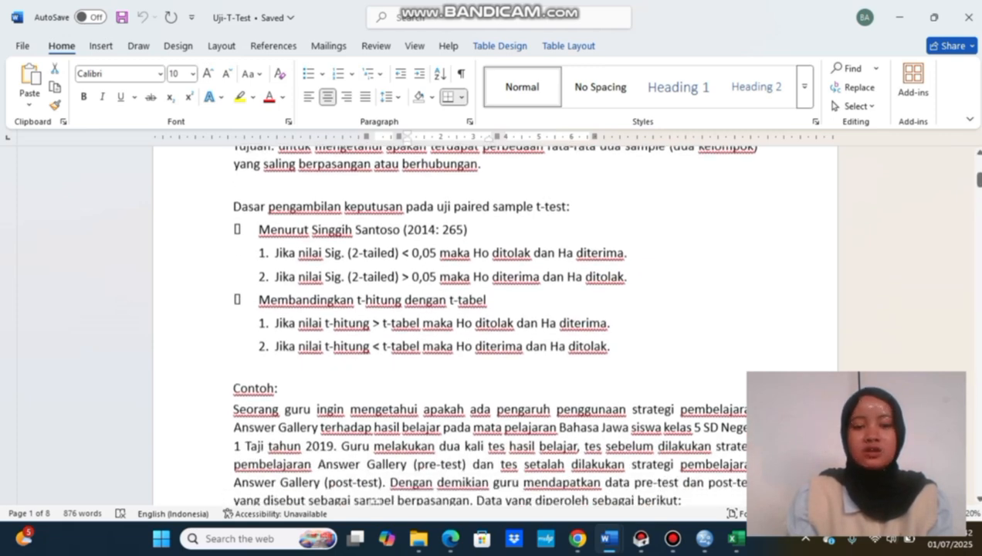
Examine the example case under Contoh and its table of pre-test and post-test scores
scroll(375, 413, down, 2)
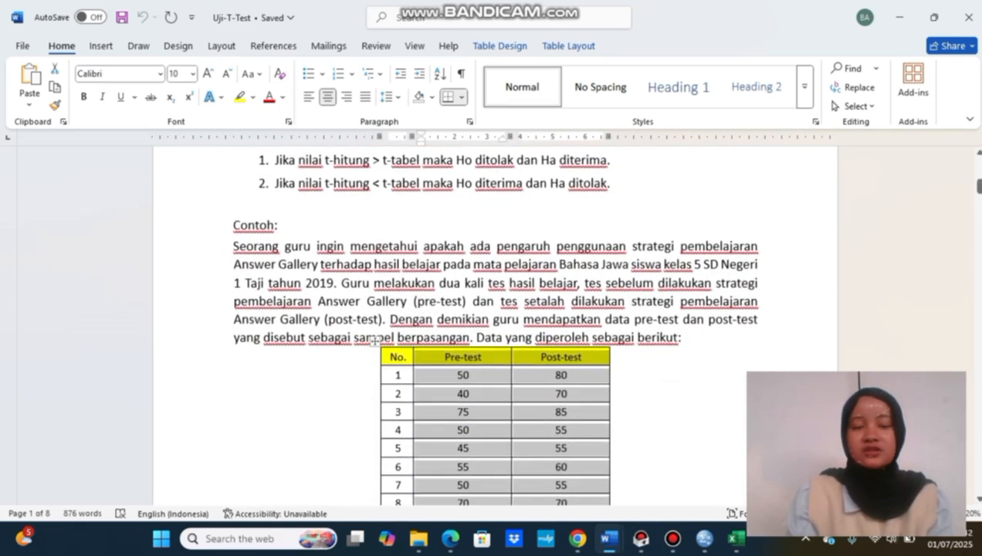
scroll(494, 324, down, 1)
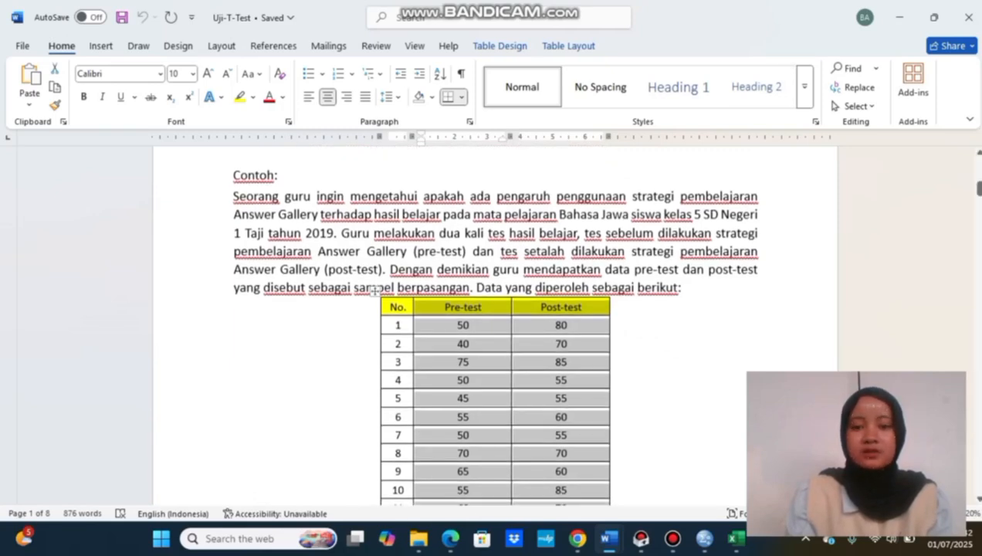
scroll(494, 324, down, 1)
click(607, 321)
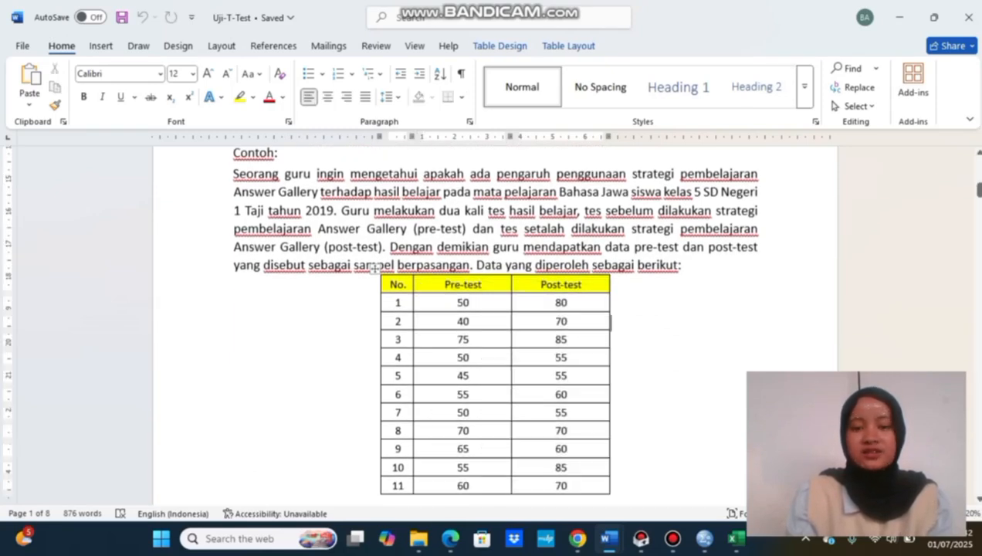
scroll(607, 321, down, 1)
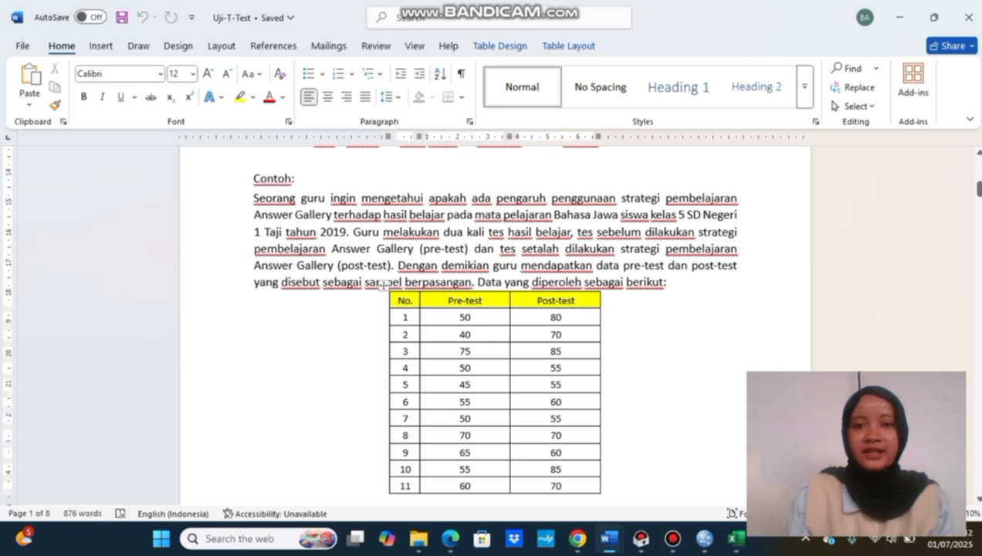
scroll(494, 324, down, 1)
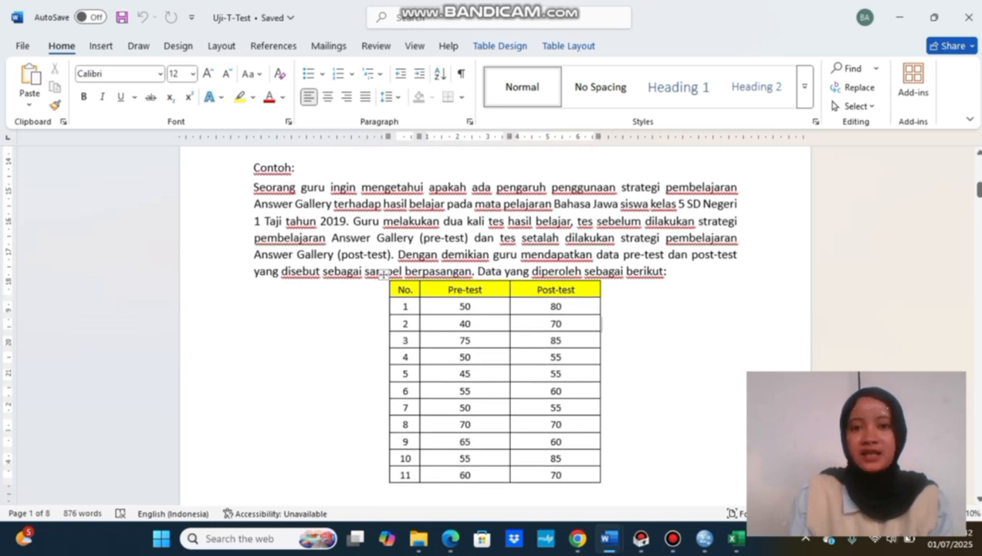
scroll(494, 324, down, 1)
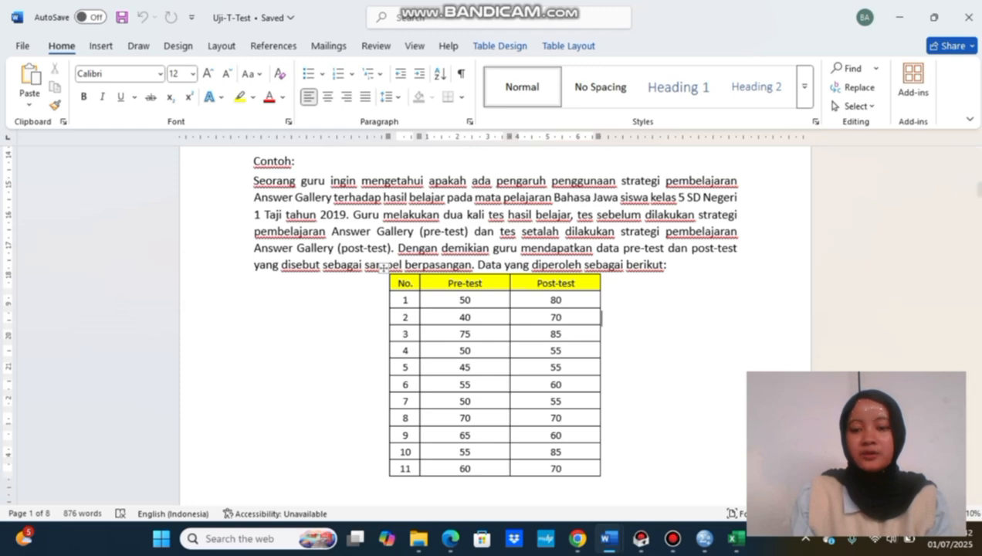
Switch to the SPSS Statistics data editor and rename variable VAR00001 as HASIL and VAR00002 as KELAS
mouse_move(704, 538)
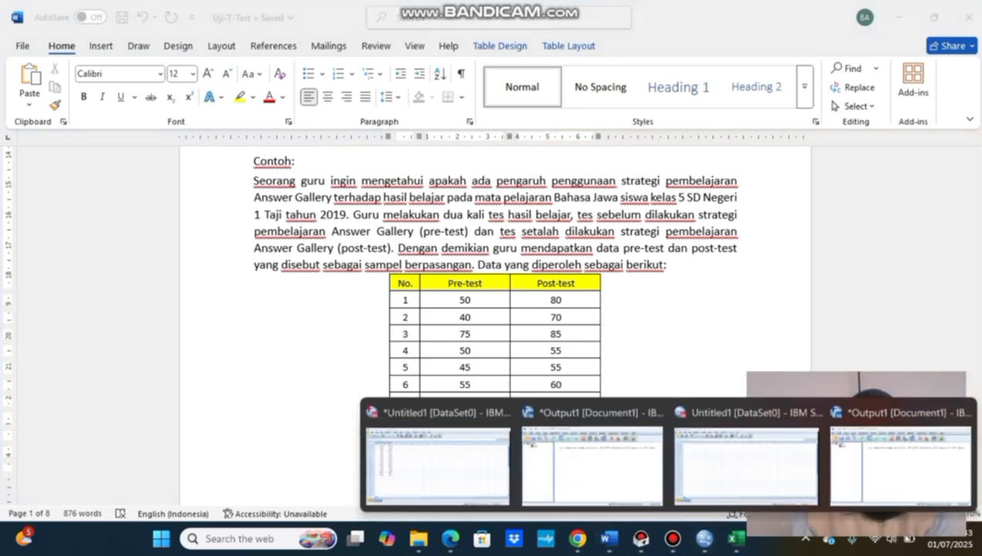
click(803, 417)
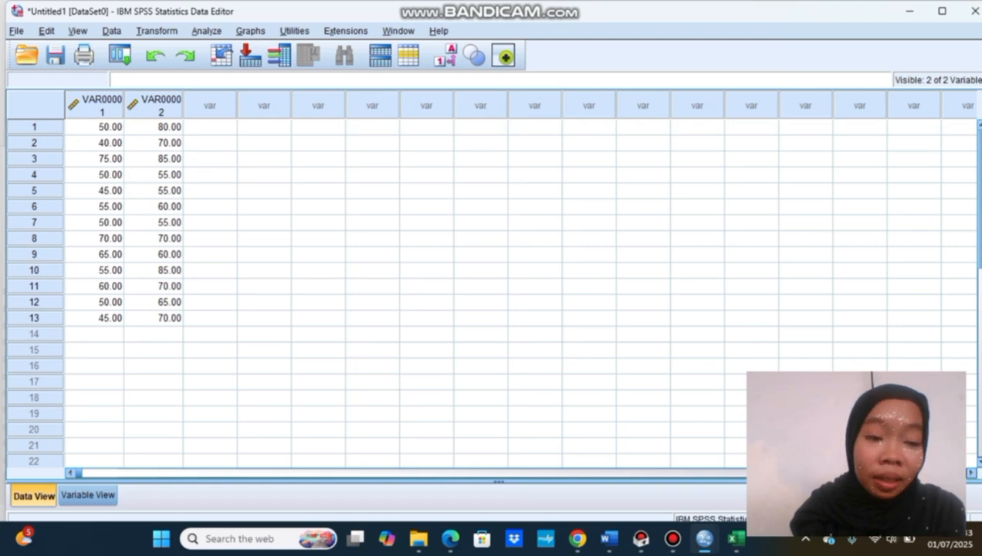
click(87, 495)
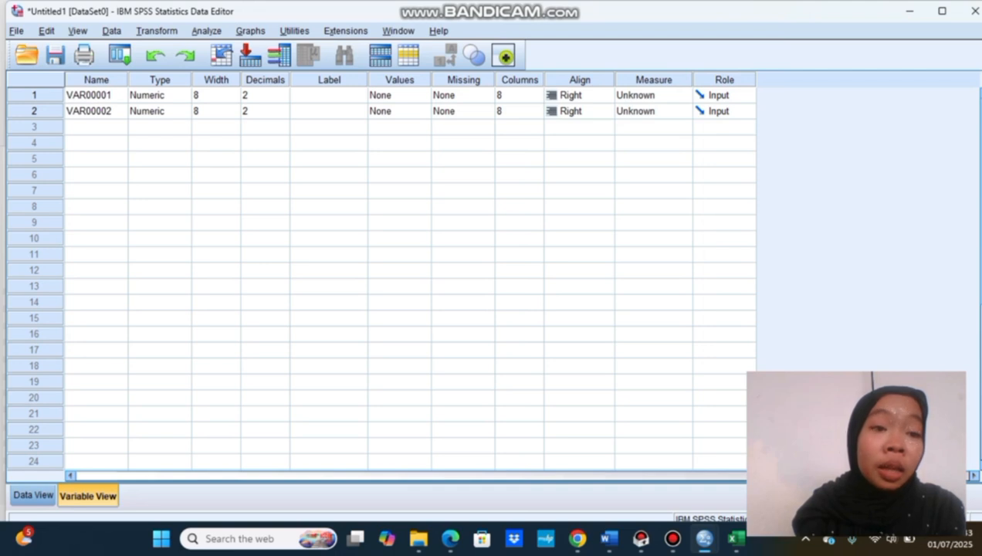
click(96, 95)
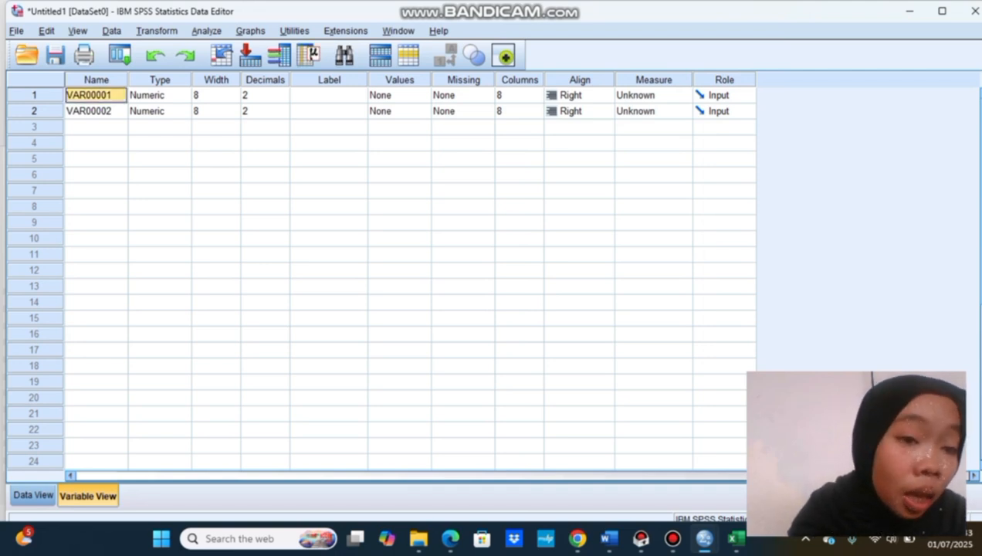
double_click(96, 95)
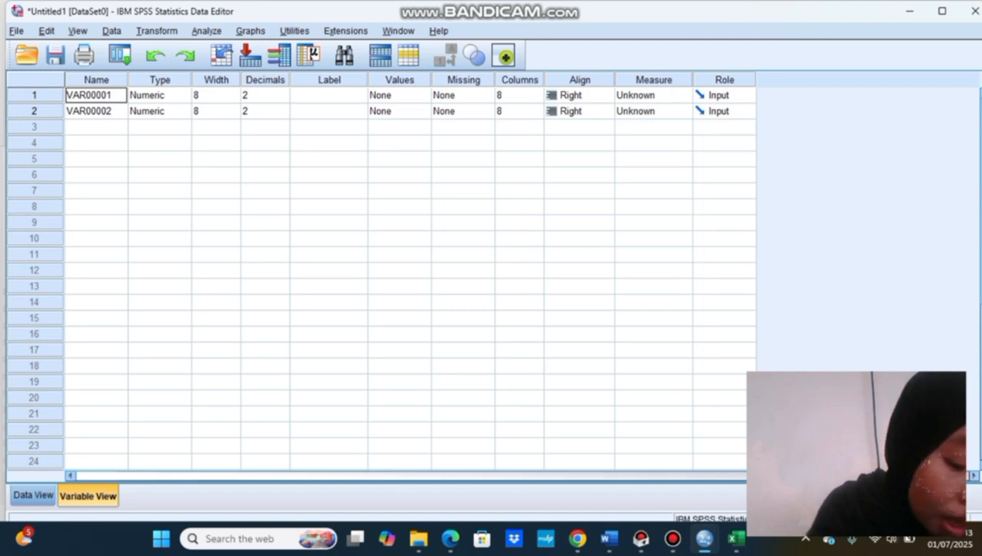
text(HASIL)
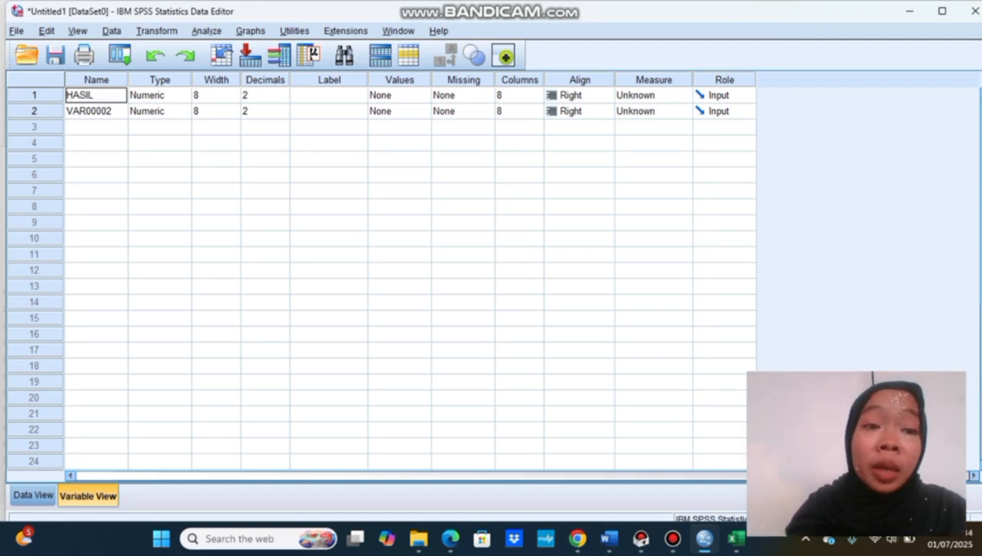
key(Return)
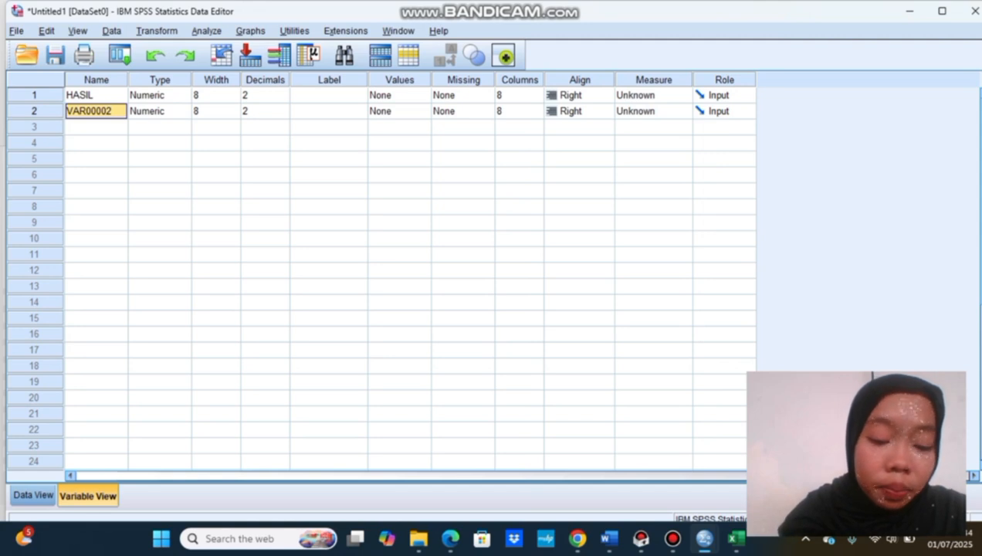
text(KELAS)
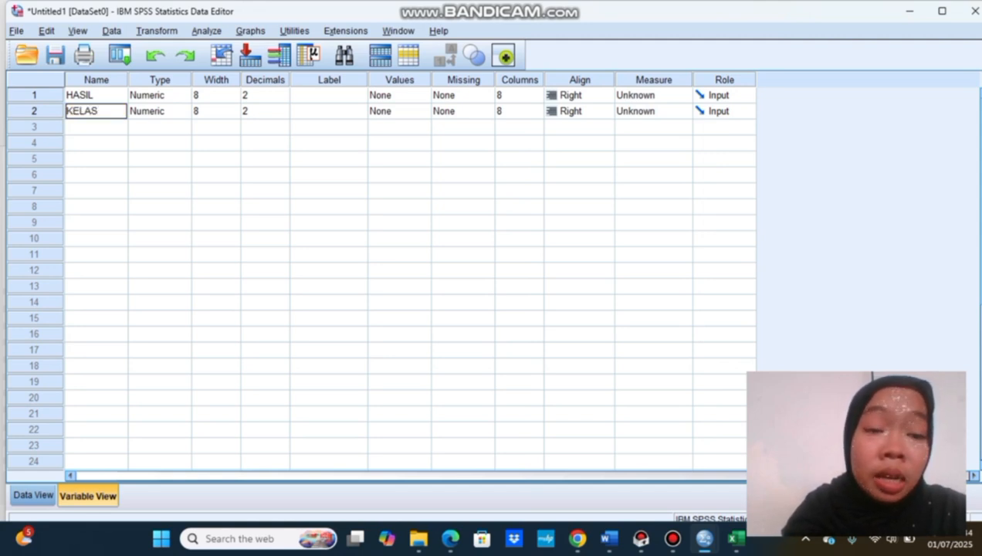
Set the decimals of both the HASIL and KELAS variables to 0
click(263, 94)
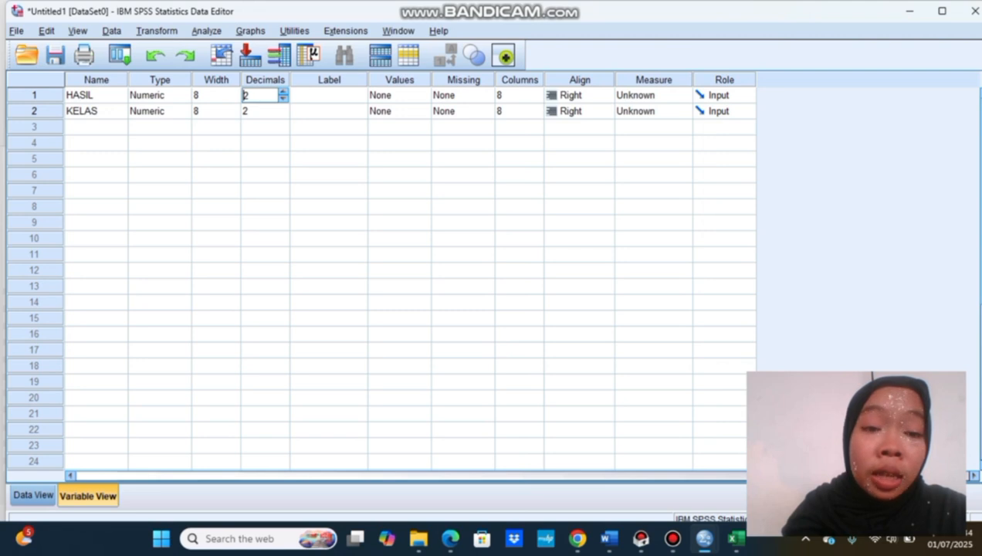
click(284, 99)
click(283, 98)
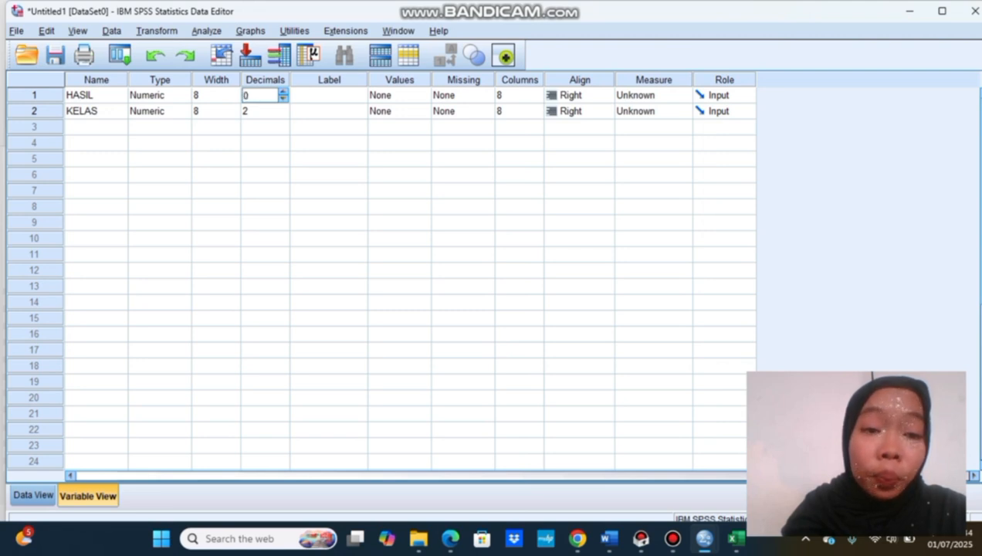
click(263, 111)
click(283, 114)
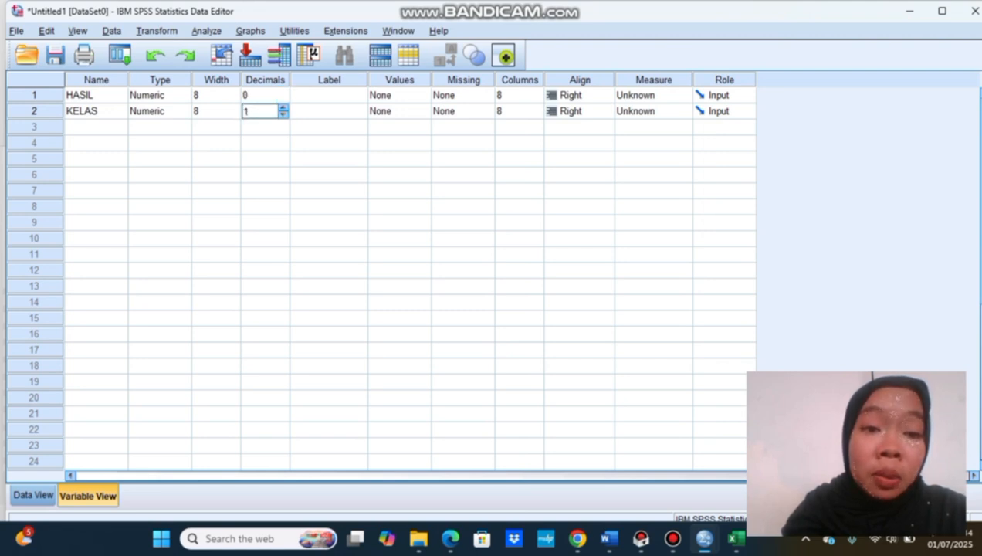
click(284, 114)
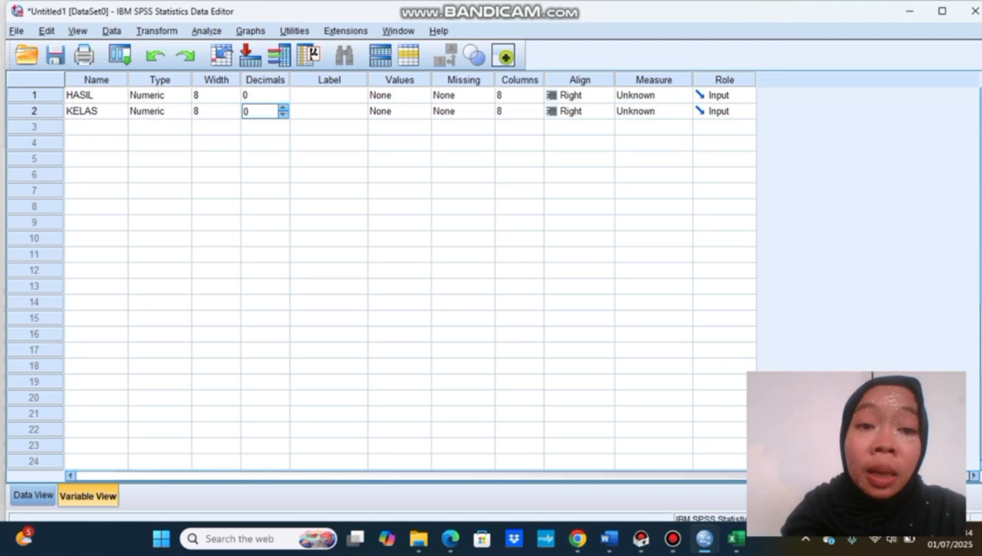
Label the HASIL variable "HASIL BELAJAR" and the KELAS variable "KELAS"
click(329, 95)
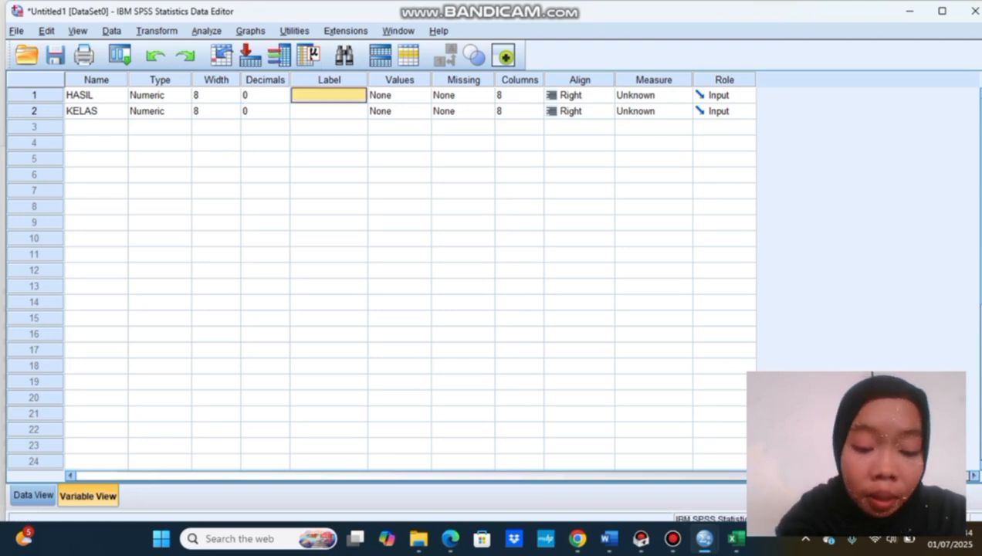
text(HASIL)
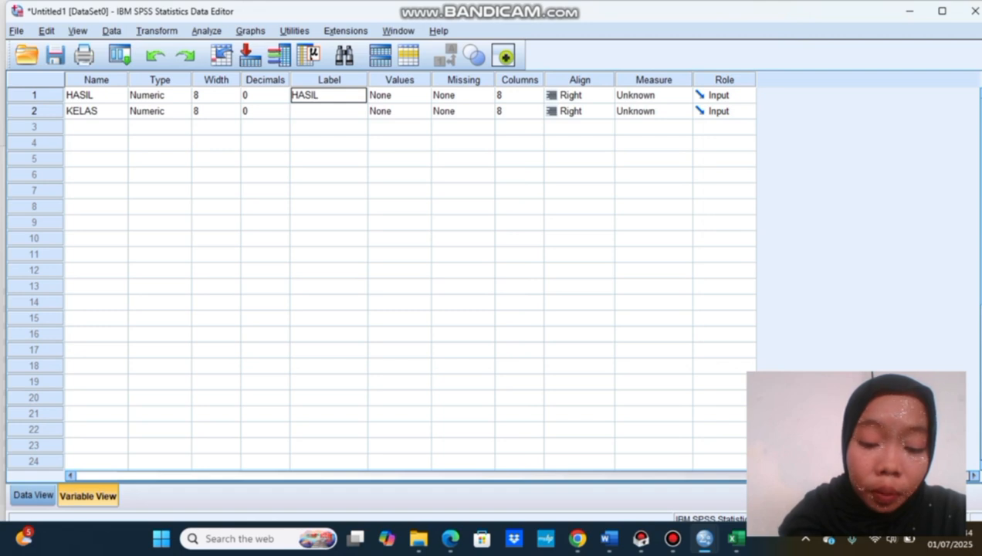
text( BELAJAR)
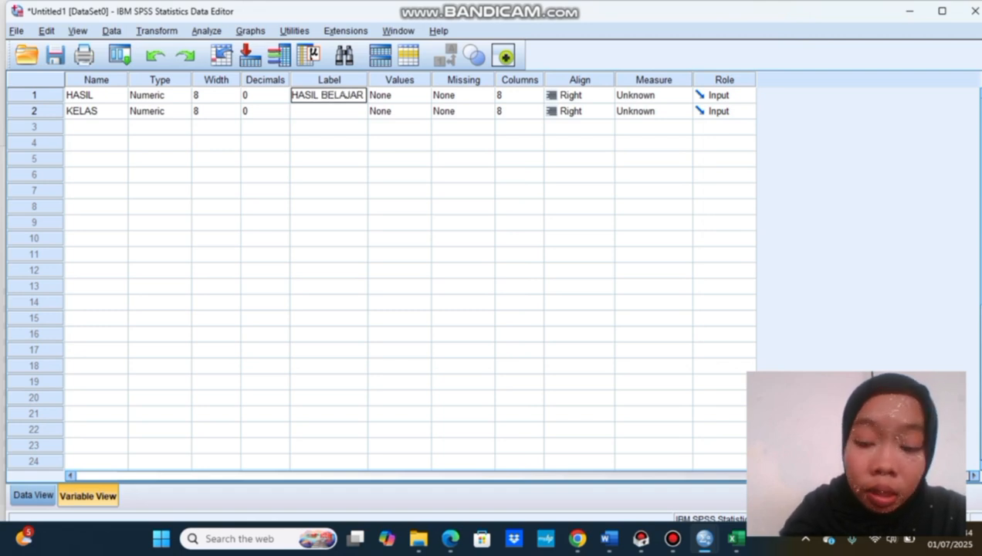
key(Return)
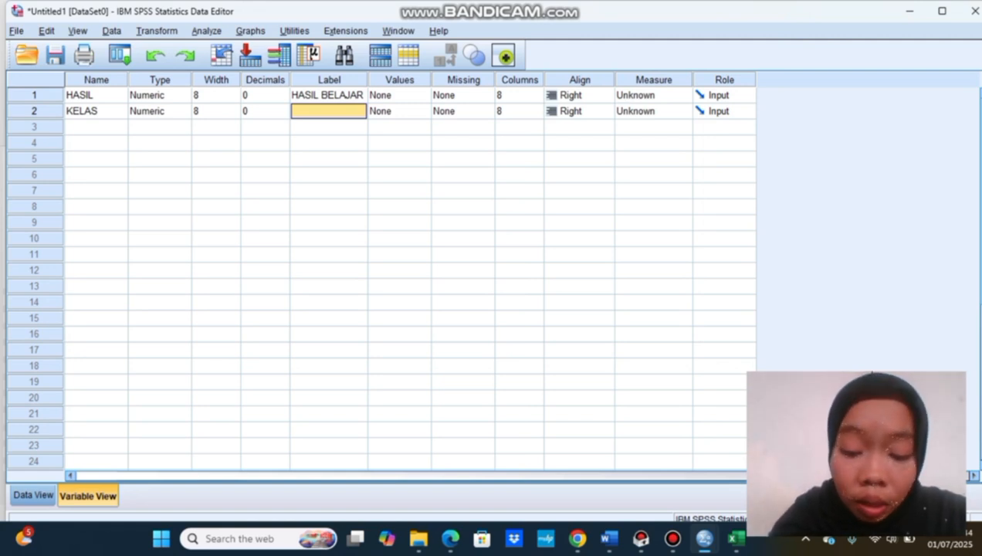
text(KELAS)
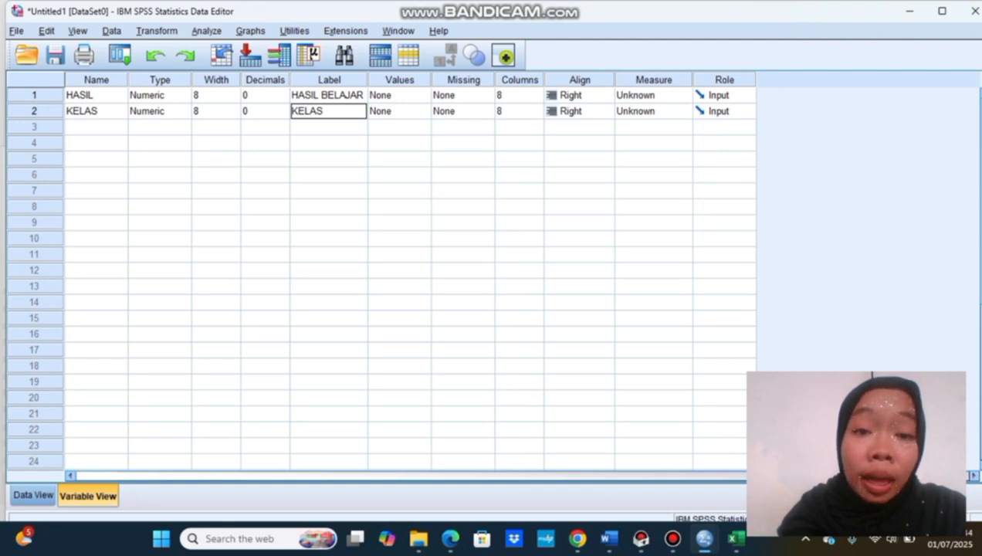
Add a value label to the KELAS variable that defines 1 as "PRE-TEST"
click(416, 111)
click(424, 111)
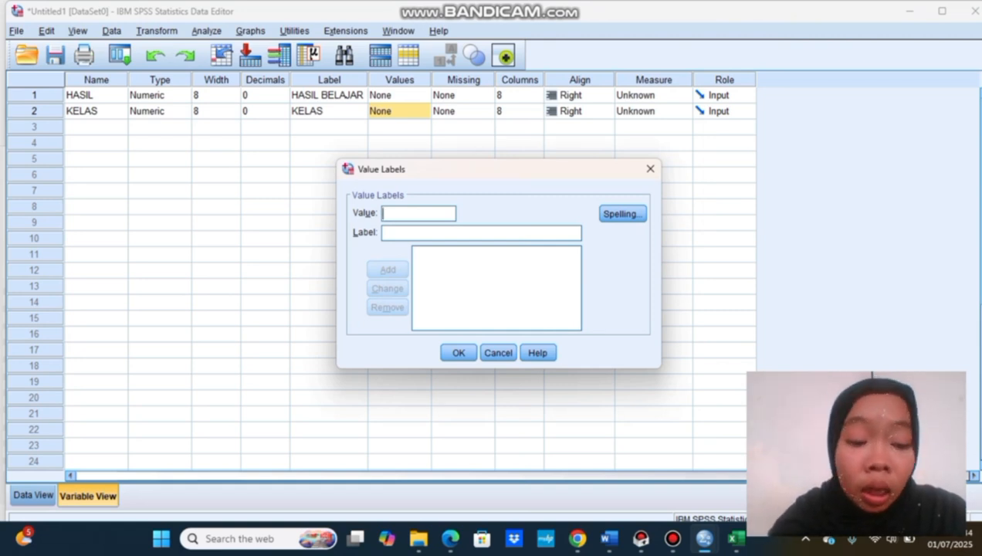
text(1)
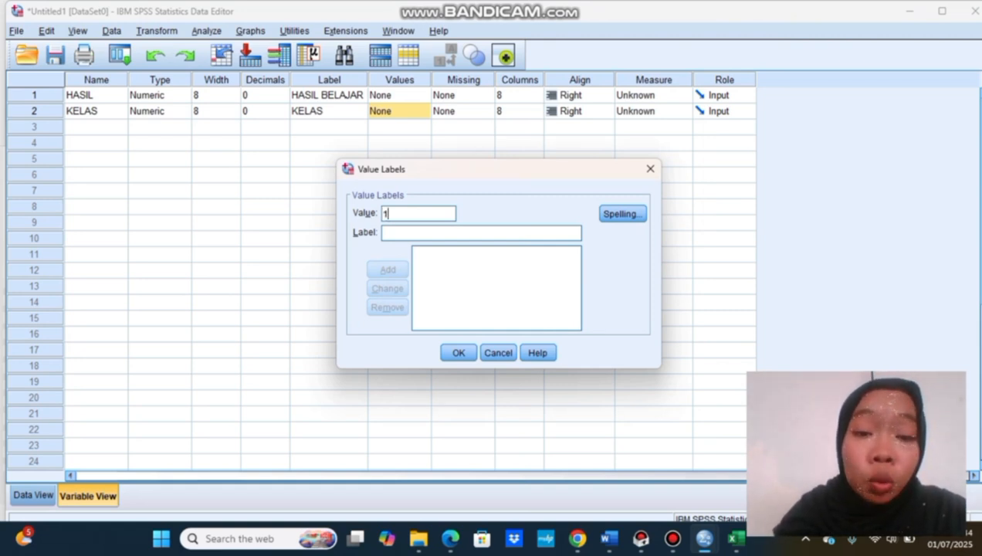
key(Tab)
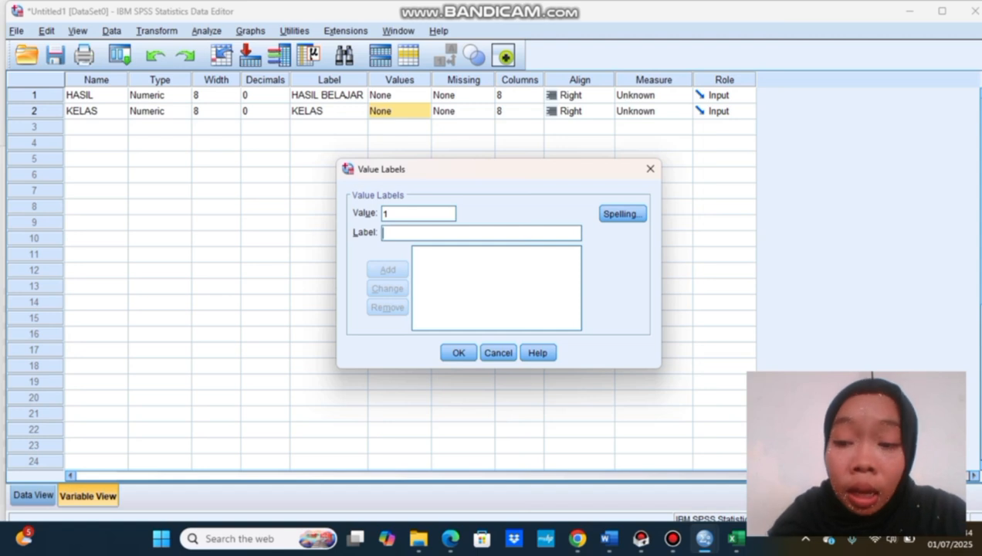
text(PE)
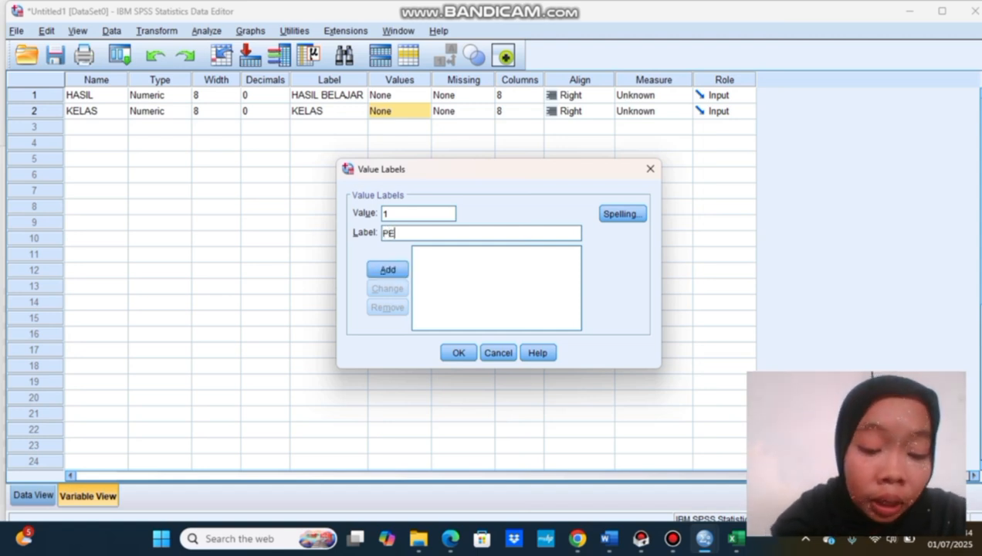
key(BackSpace)
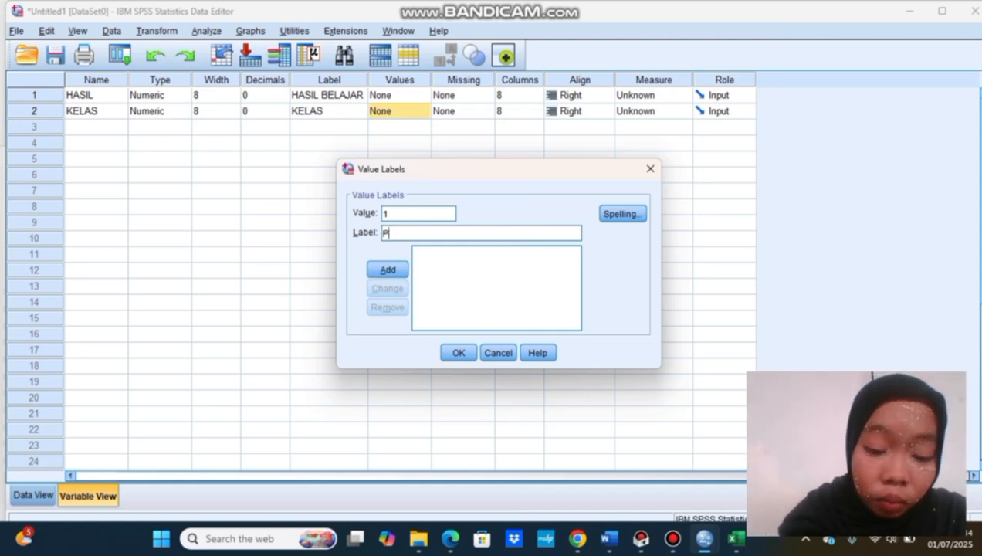
text(RE-)
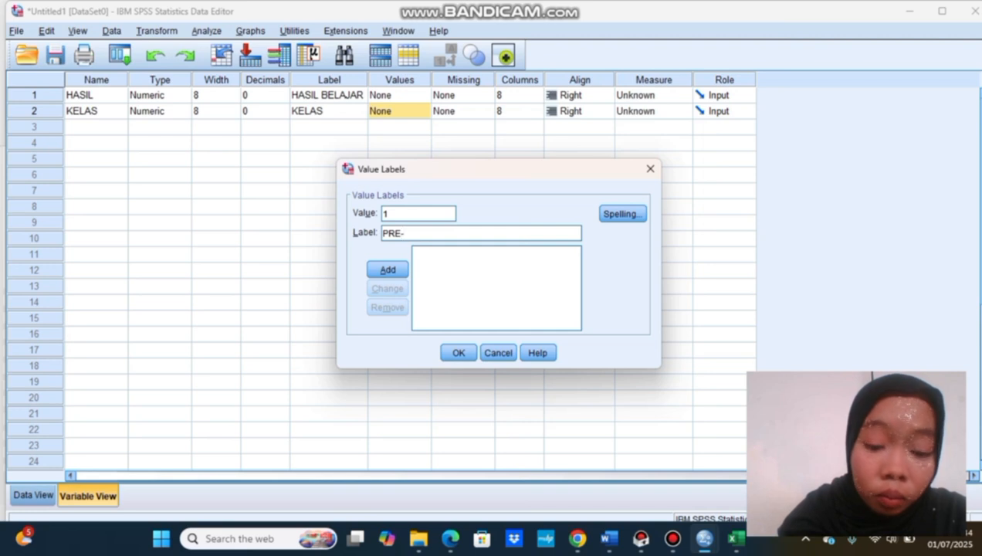
text(TES)
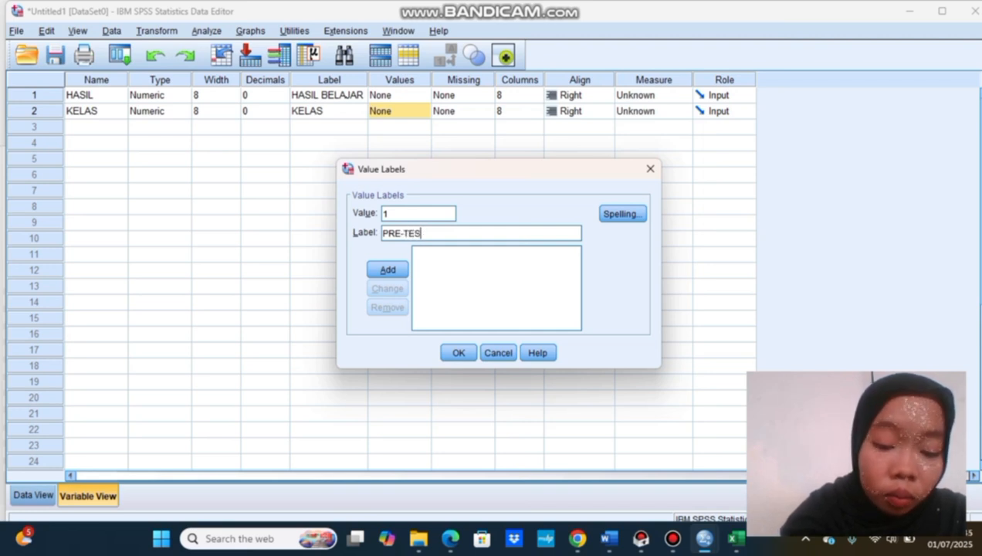
text(T)
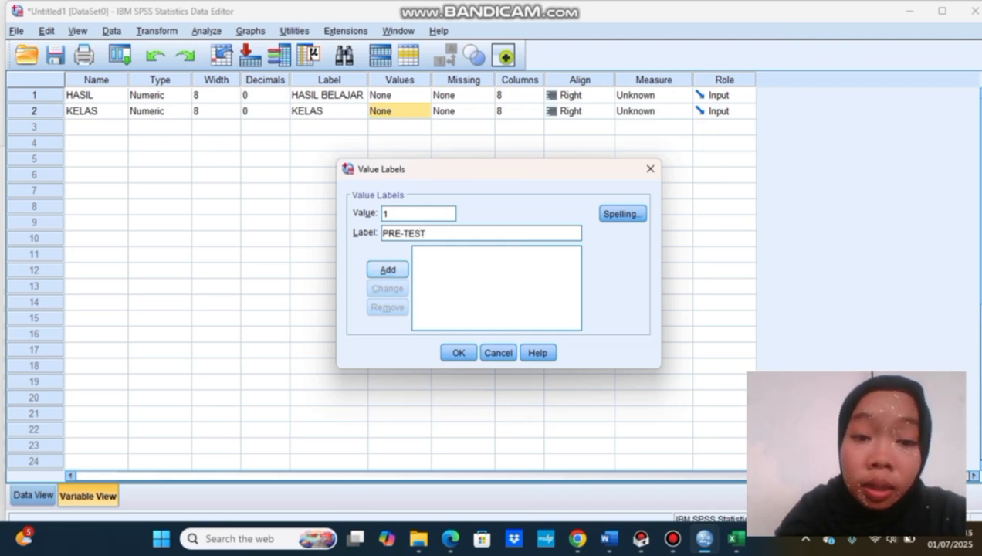
key(Return)
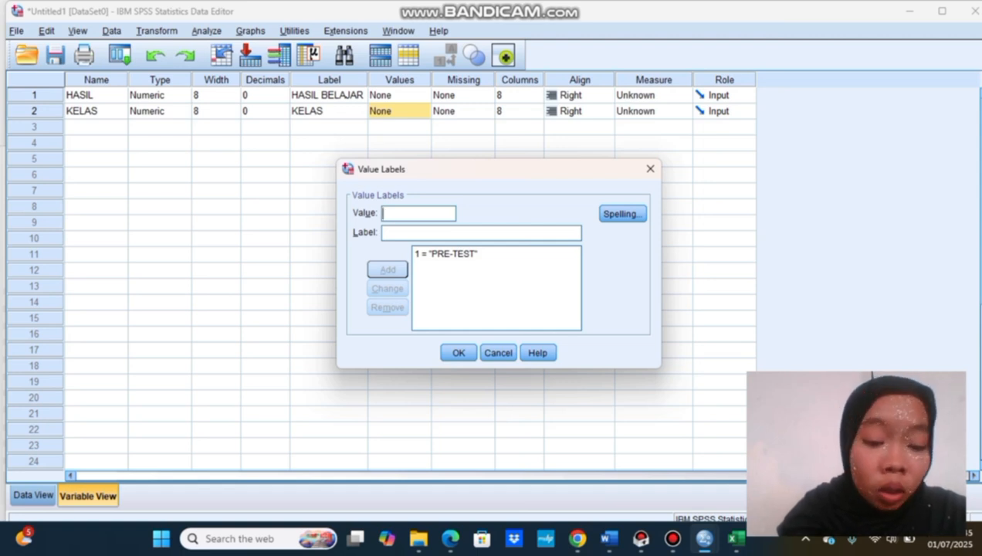
Define value 2 of the KELAS variable as "POST-TEST" and apply the value labels
text(2)
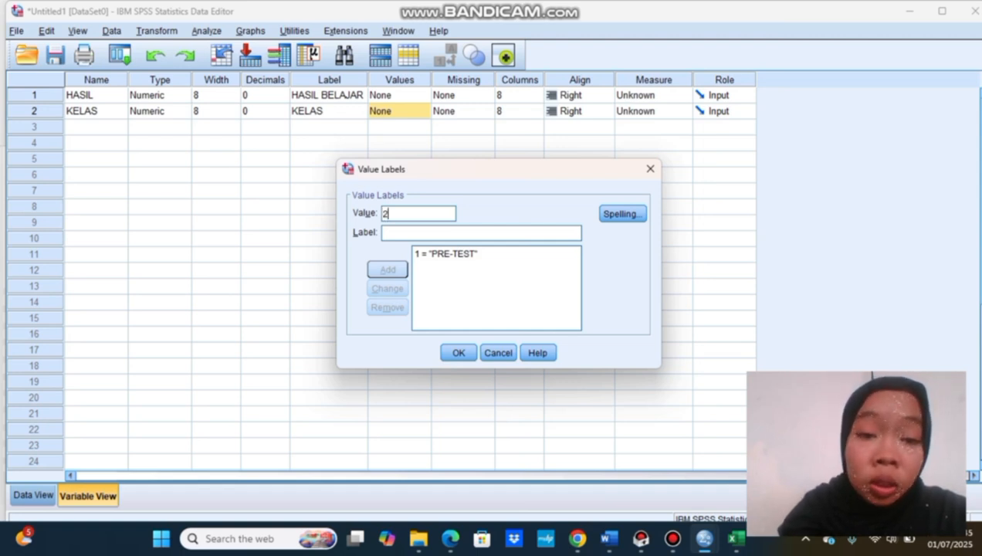
click(384, 233)
text(P)
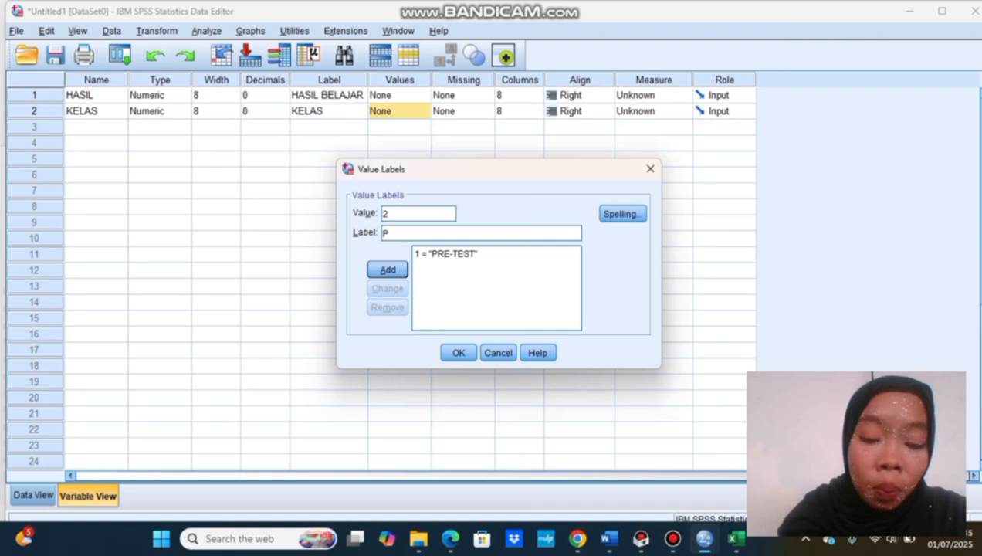
text(OST)
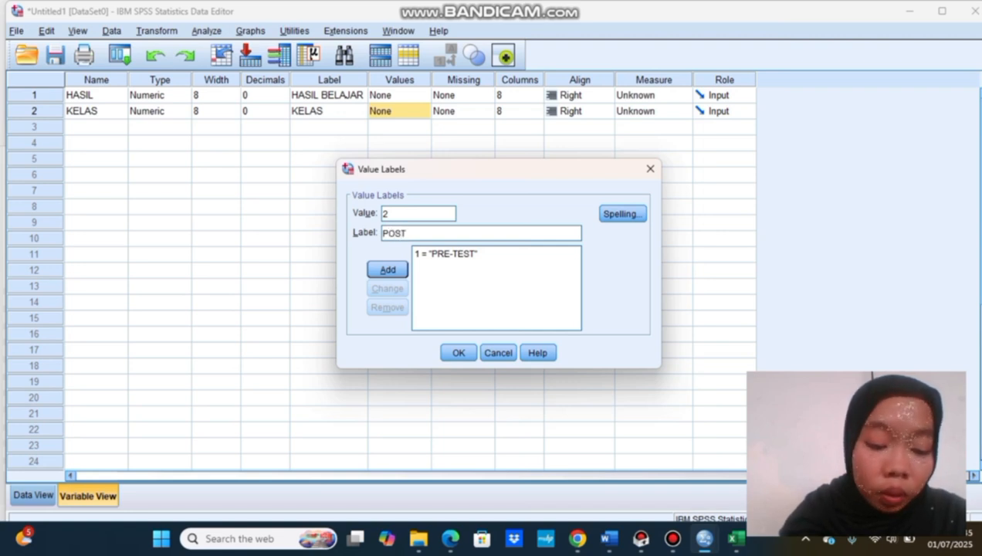
text(-TEST)
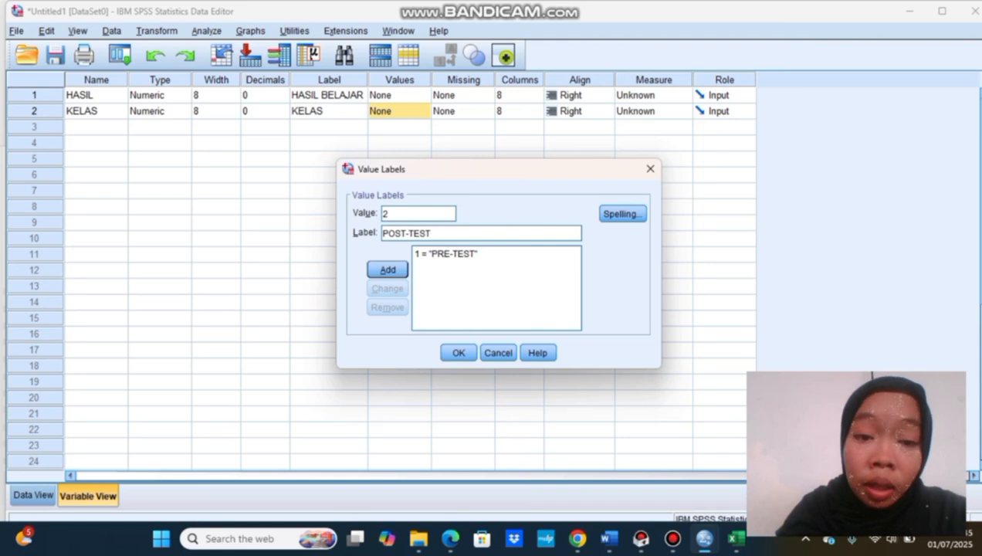
key(alt+a)
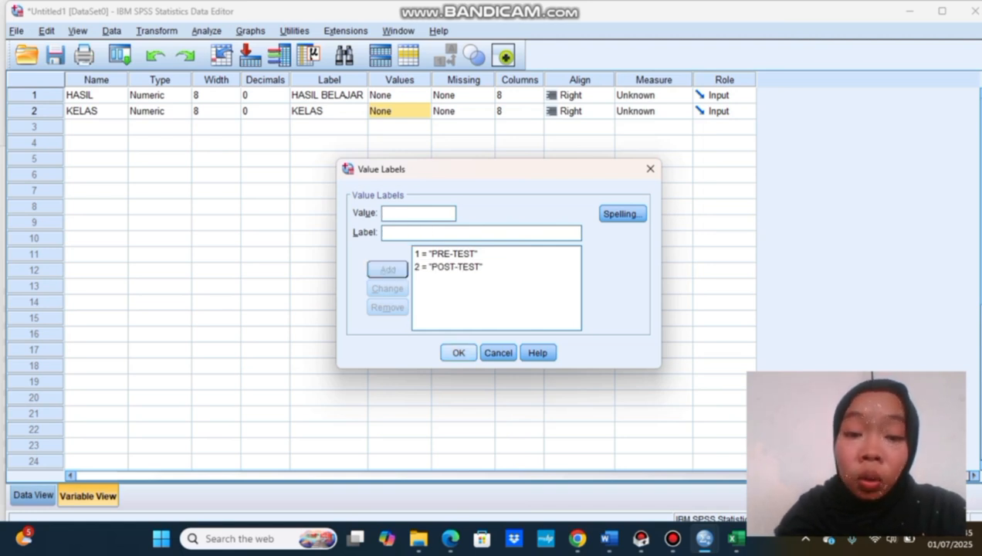
key(Return)
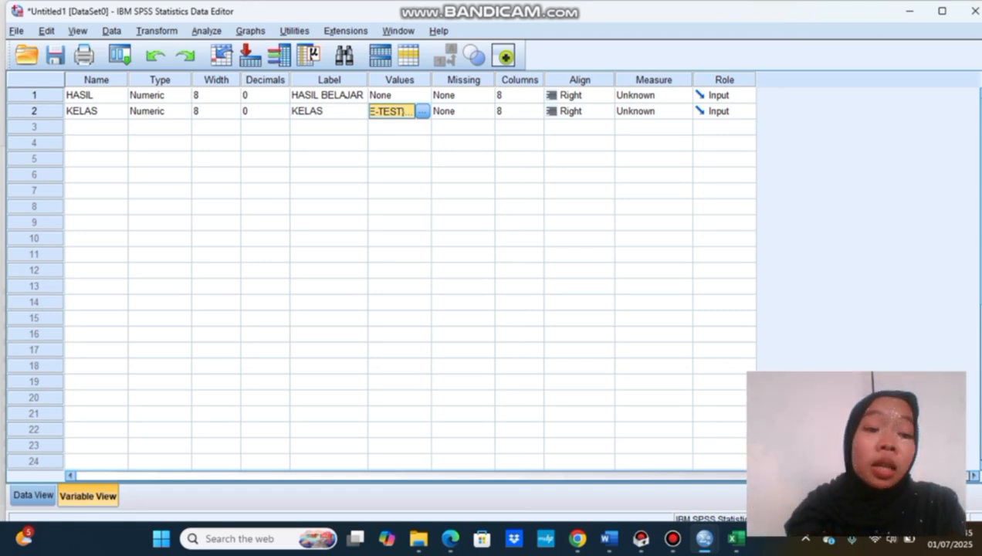
In the data view, copy the KELAS scores from rows 1 to 13 and paste them into HASIL starting at row 14
key(ctrl+t)
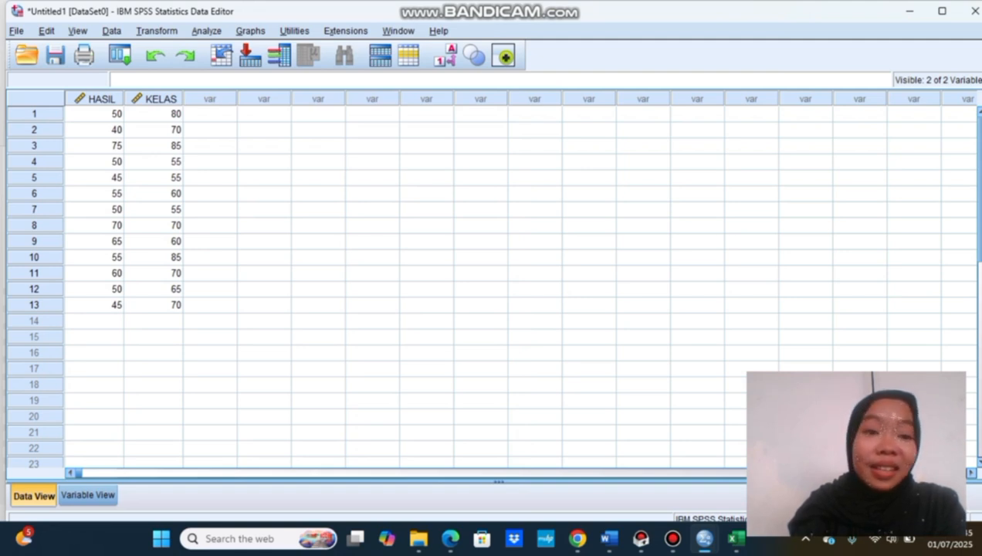
click(153, 114)
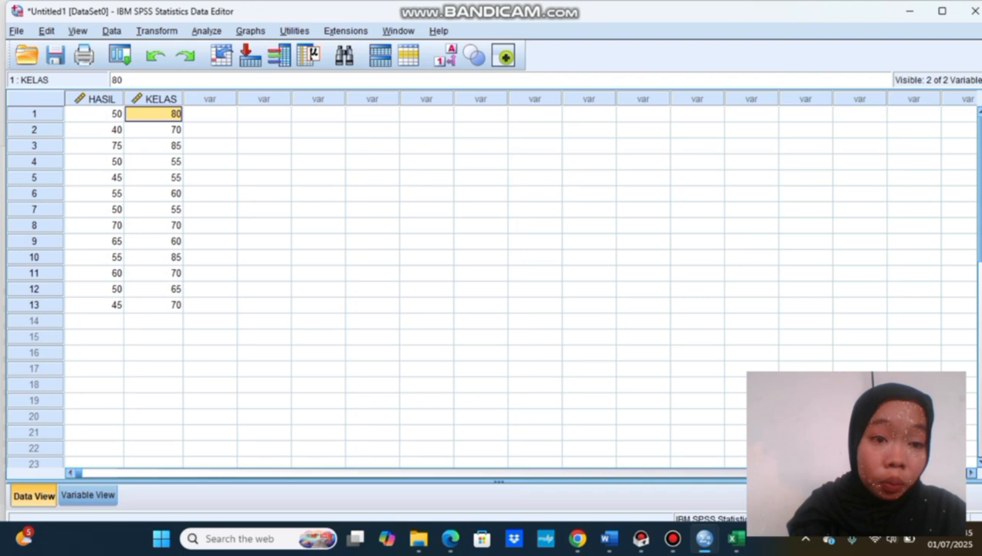
key(Down)
key(Down)
click(154, 114)
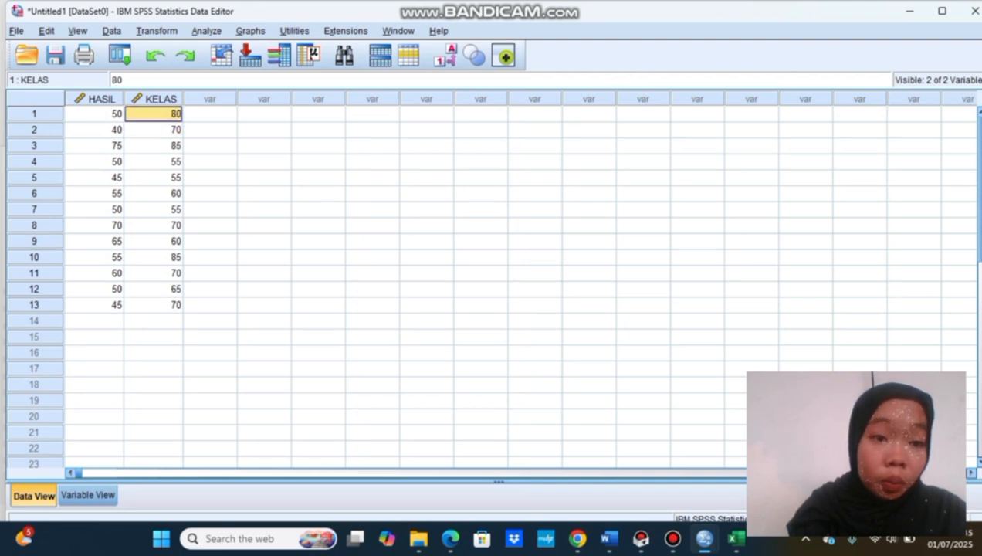
key(shift+Down)
key(shift+Down)
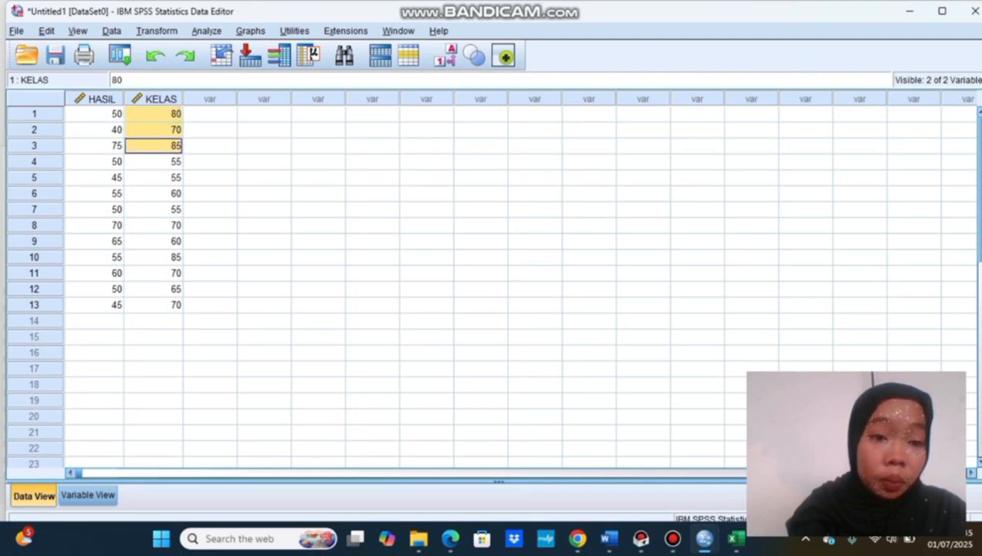
key(shift+Down)
key(shift+Down)
key(shift+Down)
key(shift+Down)
key(shift+Down)
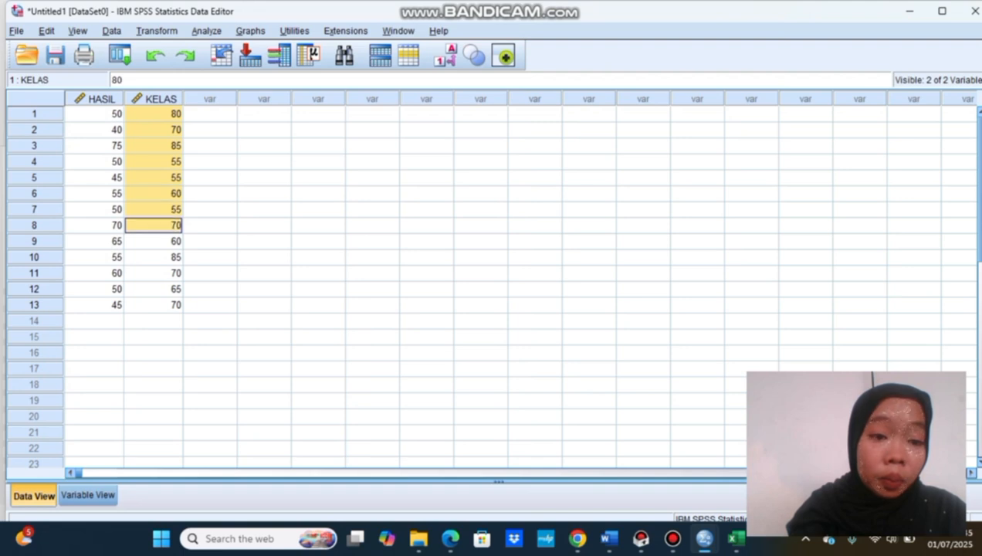
key(shift+Down)
key(shift+Down)
key(shift+Up)
key(shift+Right)
key(shift+Left)
key(shift+Down)
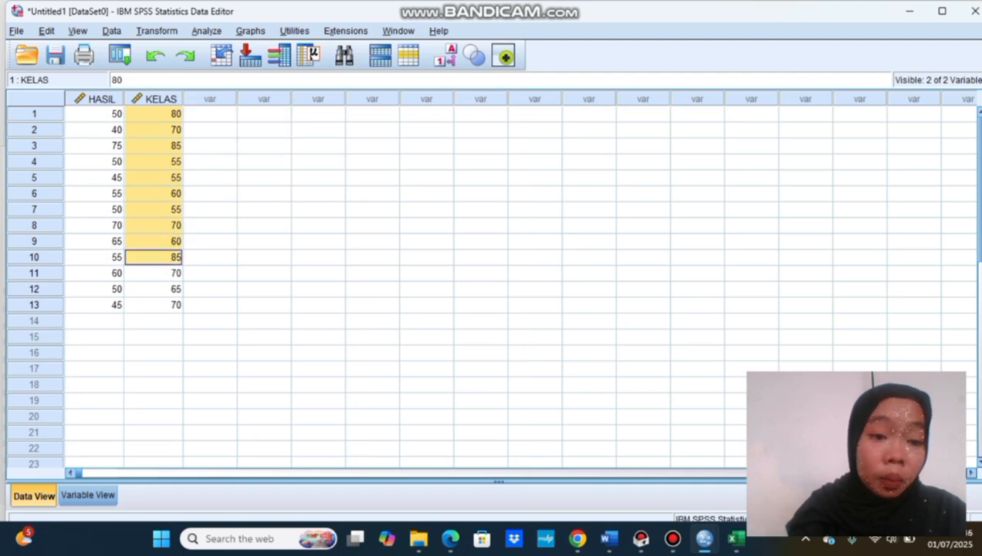
key(shift+Down)
key(shift+Down)
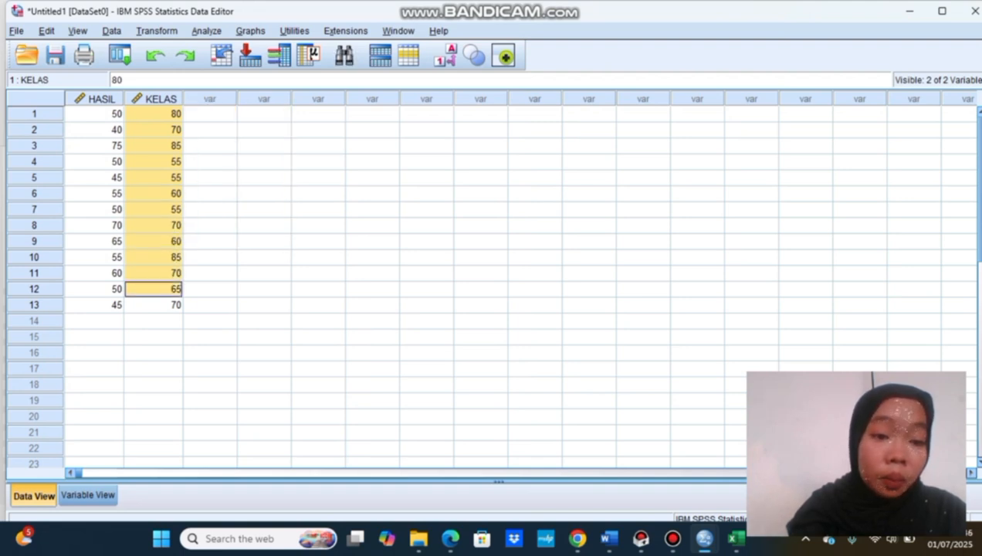
key(shift+Down)
key(shift+Down)
key(shift+Down)
key(shift+Up)
key(shift+Up)
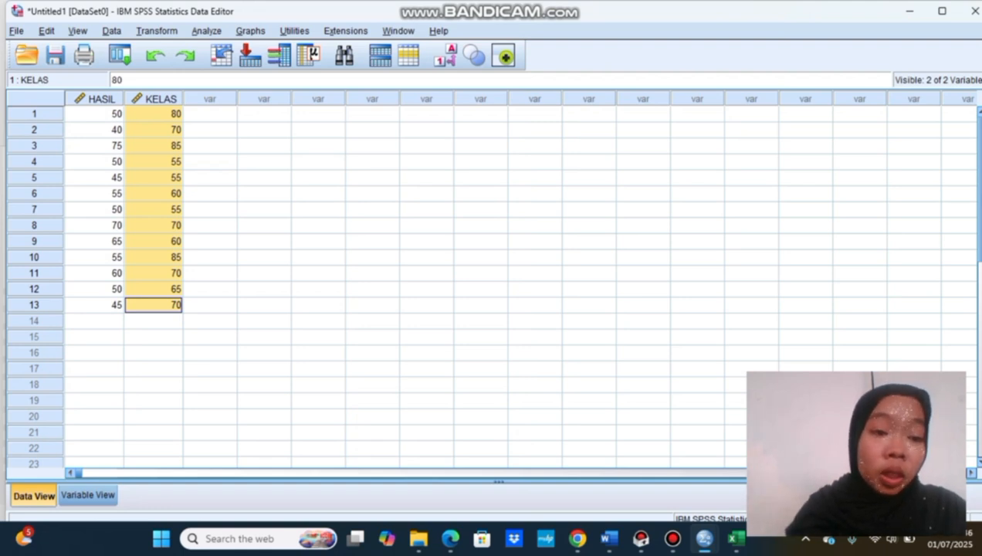
click(93, 320)
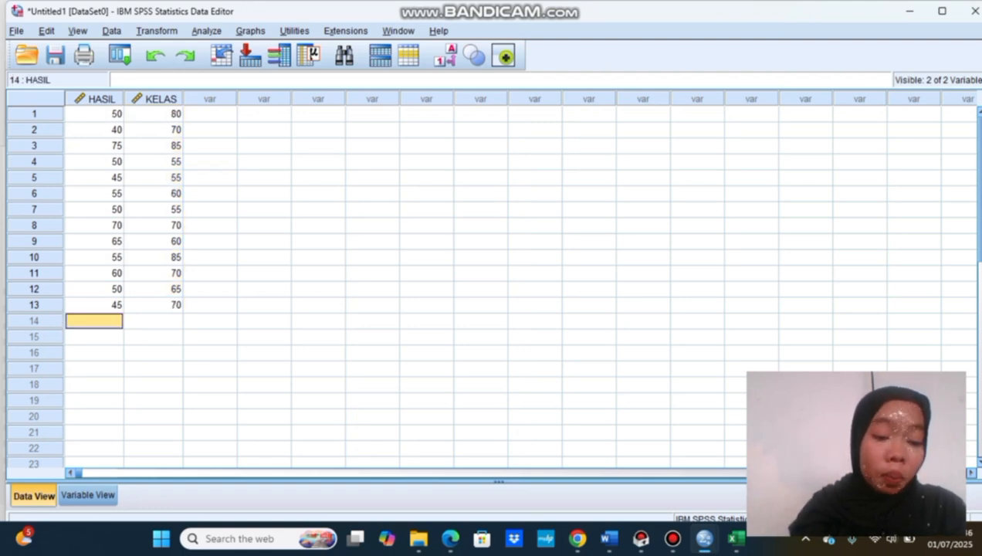
key(ctrl+v)
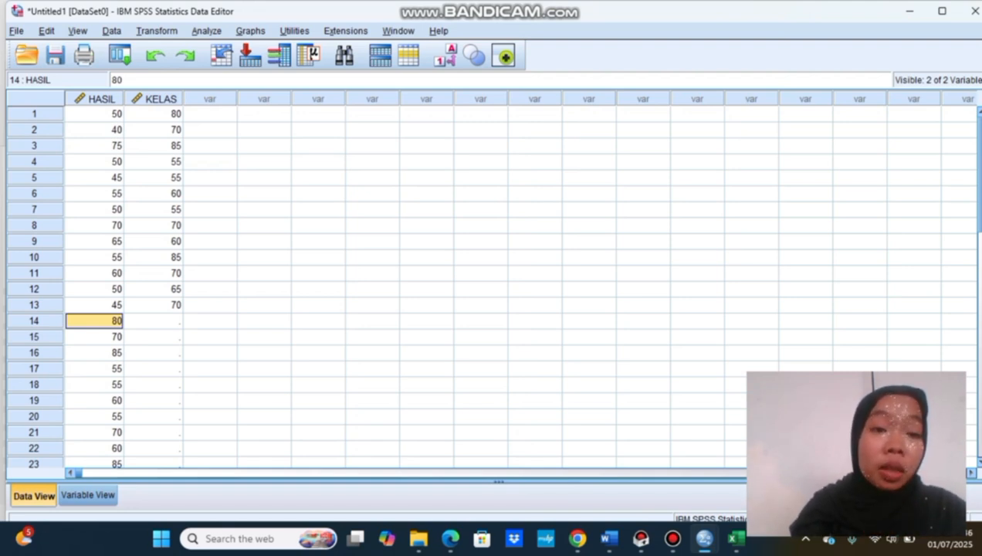
Replace the KELAS values in rows 1 to 13 with the group code 1
click(154, 113)
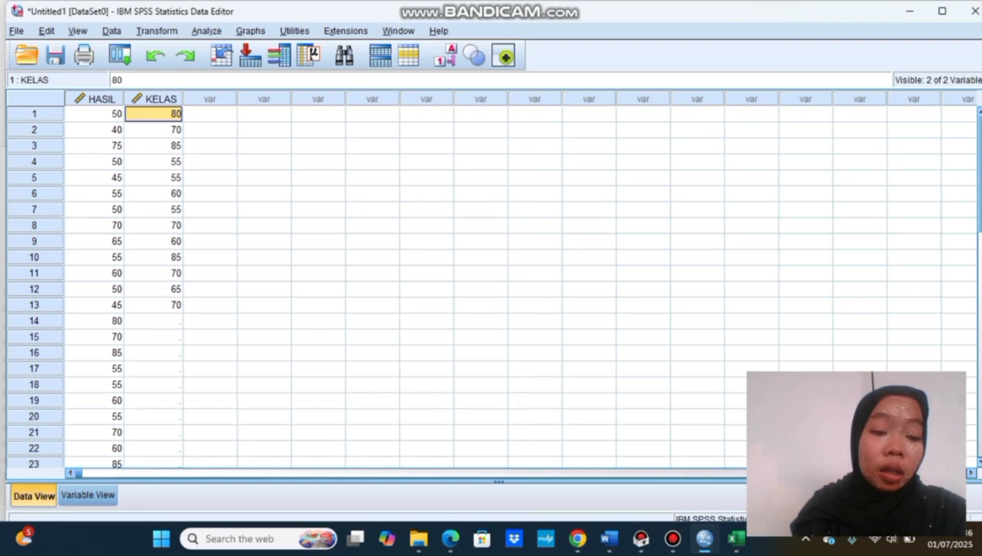
text(1)
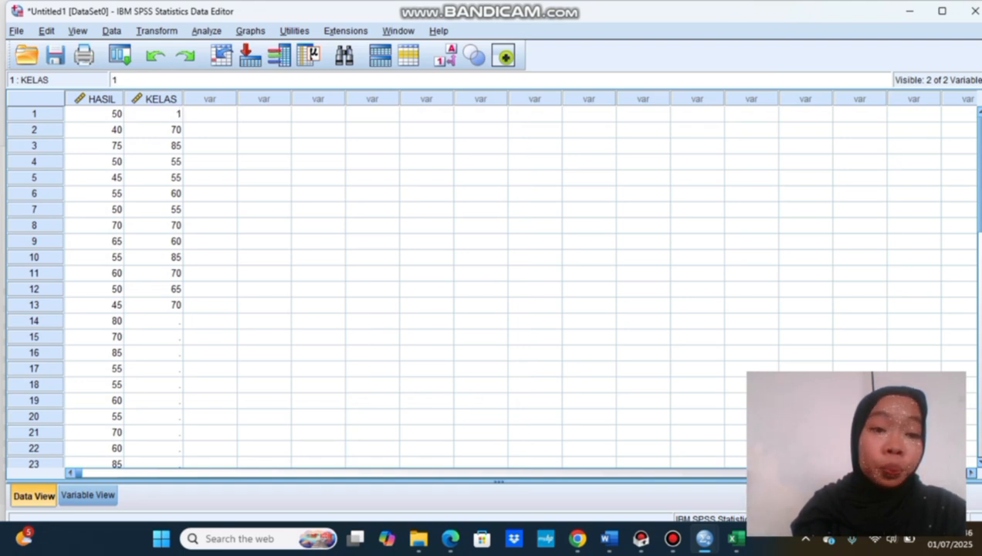
key(Return)
text(1)
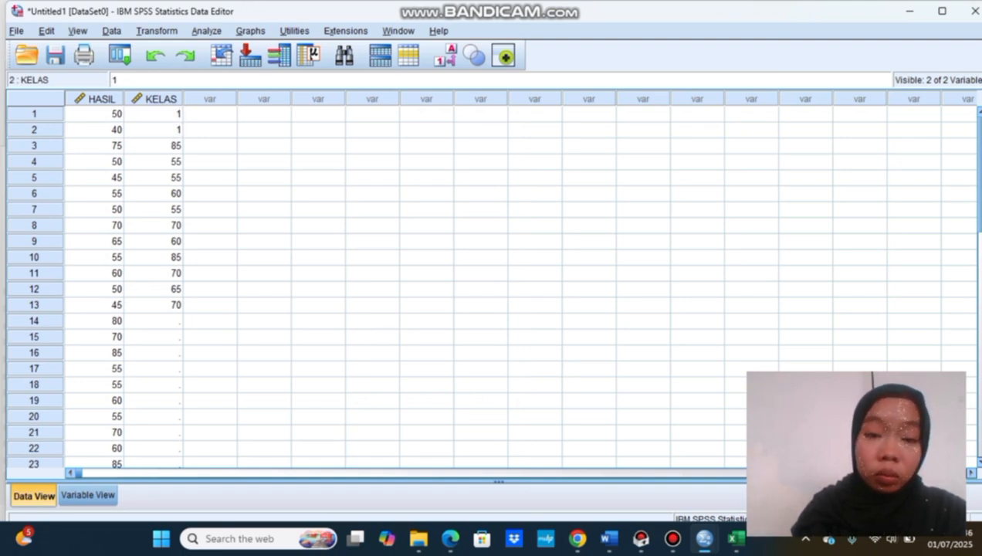
key(Return)
text(1)
key(Return)
text(1)
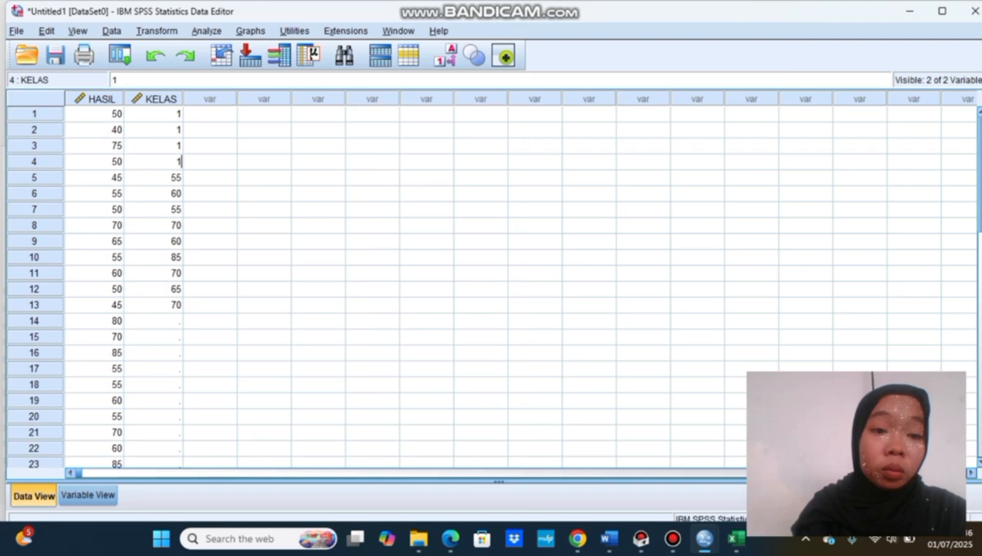
key(Return)
text(1)
key(Return)
text(1)
key(Return)
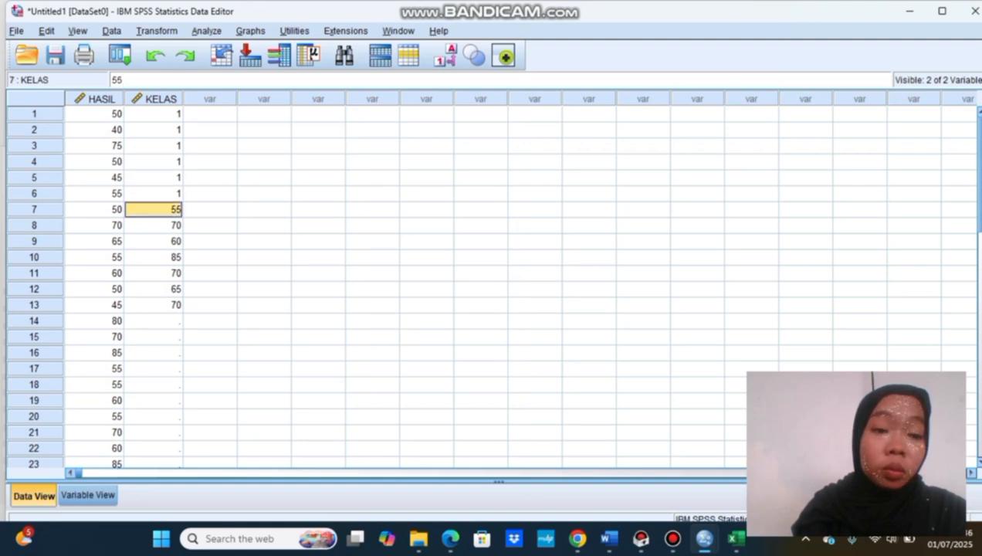
text(1)
key(Return)
text(1)
key(Return)
text(1)
key(Return)
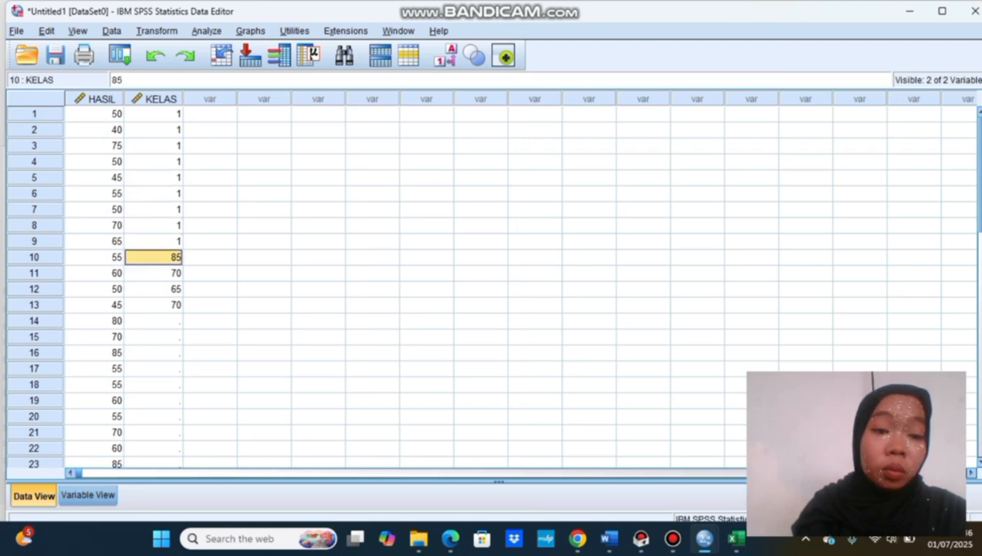
text(1)
key(Return)
text(1)
key(Return)
text(1)
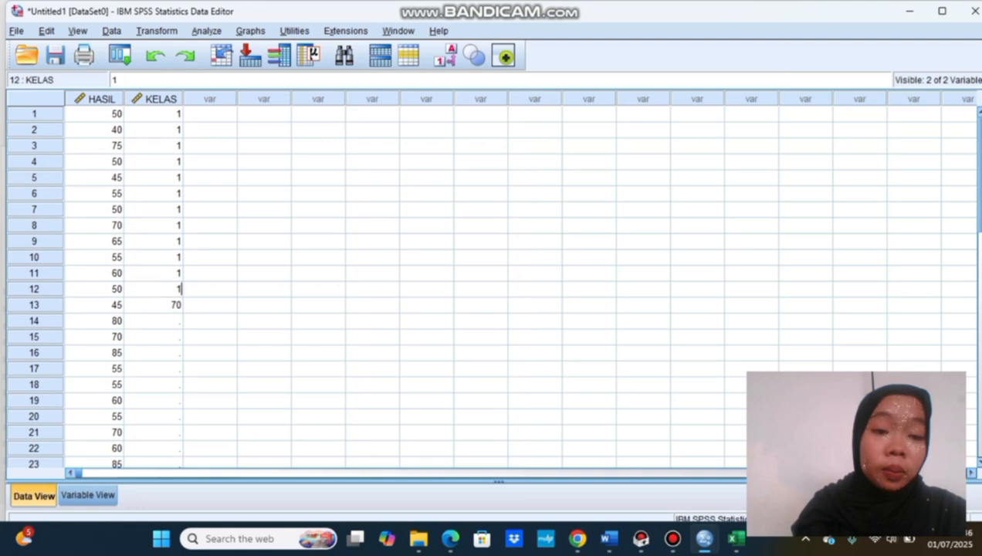
key(Return)
text(1)
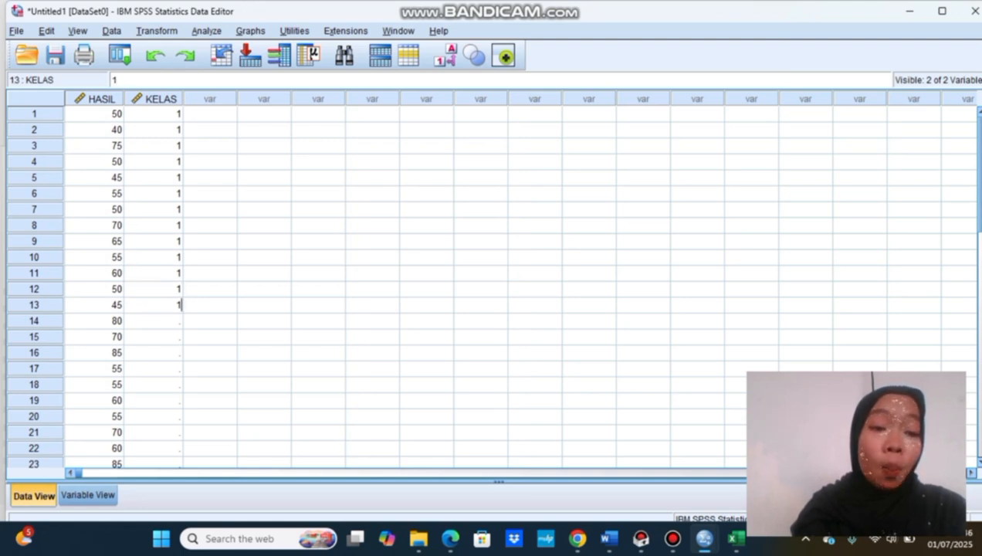
key(Return)
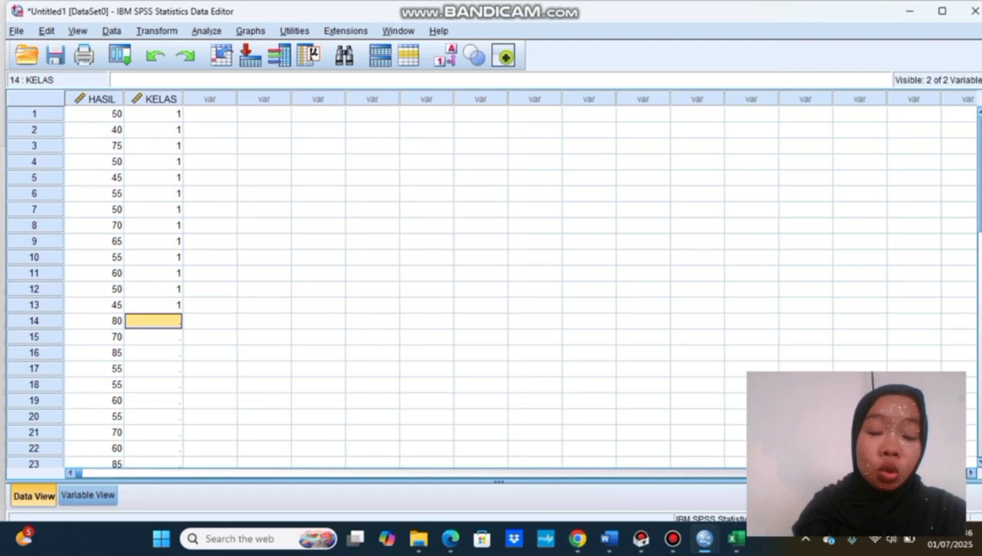
Fill the KELAS column in rows 14 to 26 with the group code 2
text(2)
key(Return)
text(2)
key(Return)
text(2)
key(Return)
text(2)
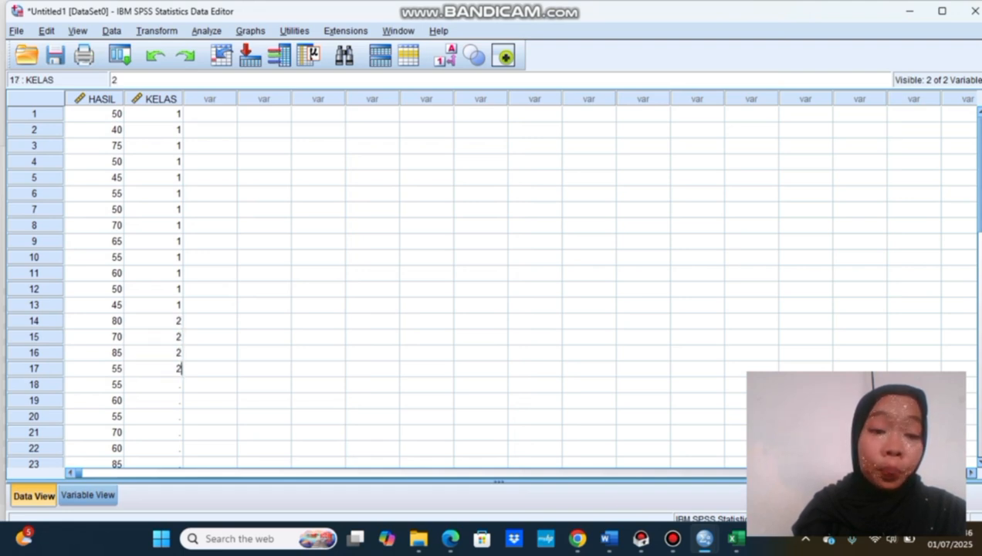
key(Return)
text(2)
key(Return)
text(2)
key(Return)
text(2)
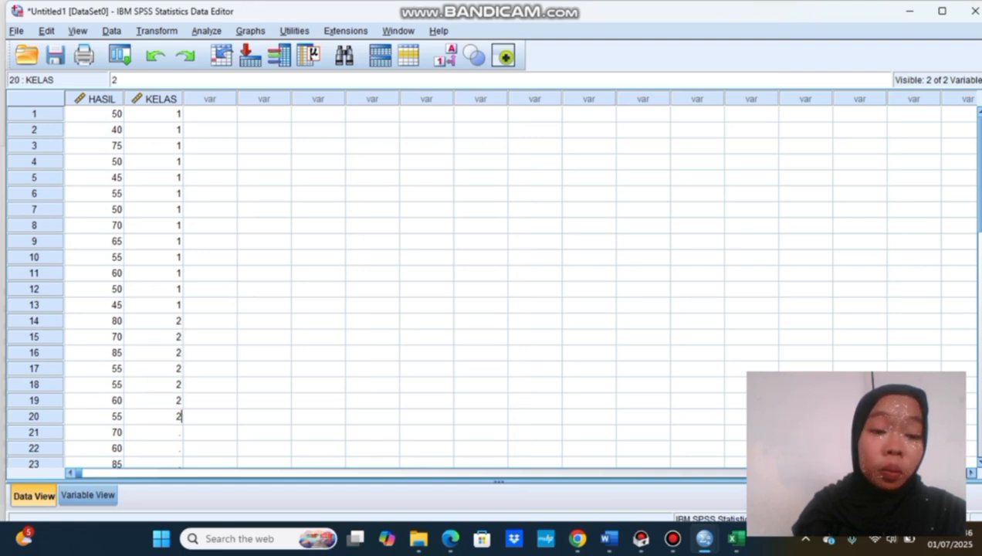
key(Return)
text(2)
key(Return)
key(Return)
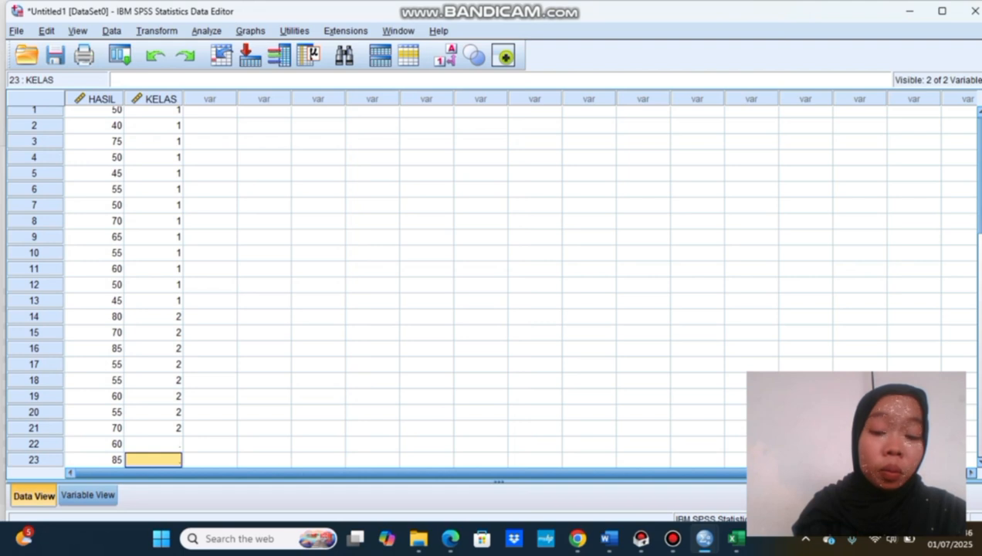
key(Up)
text(2)
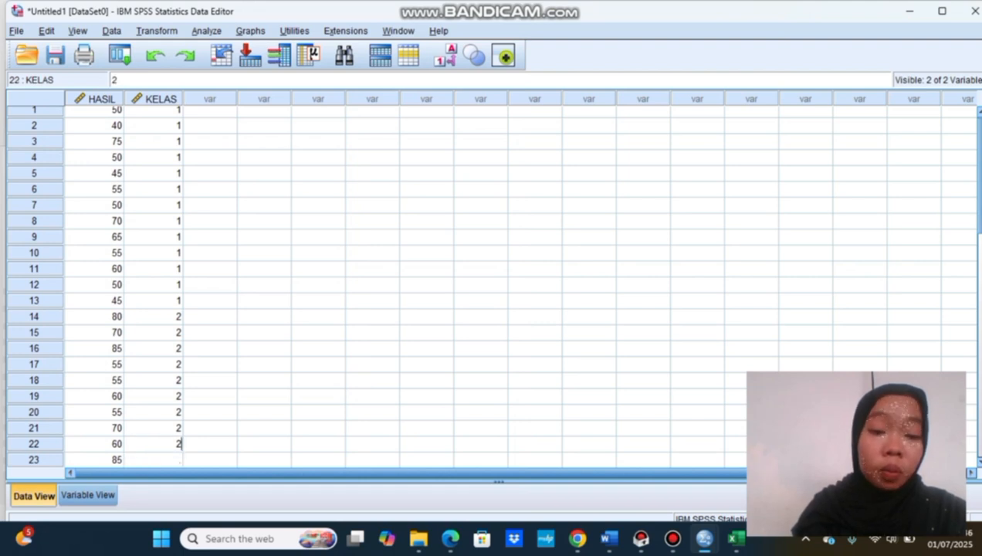
key(Return)
text(2)
key(Return)
text(2)
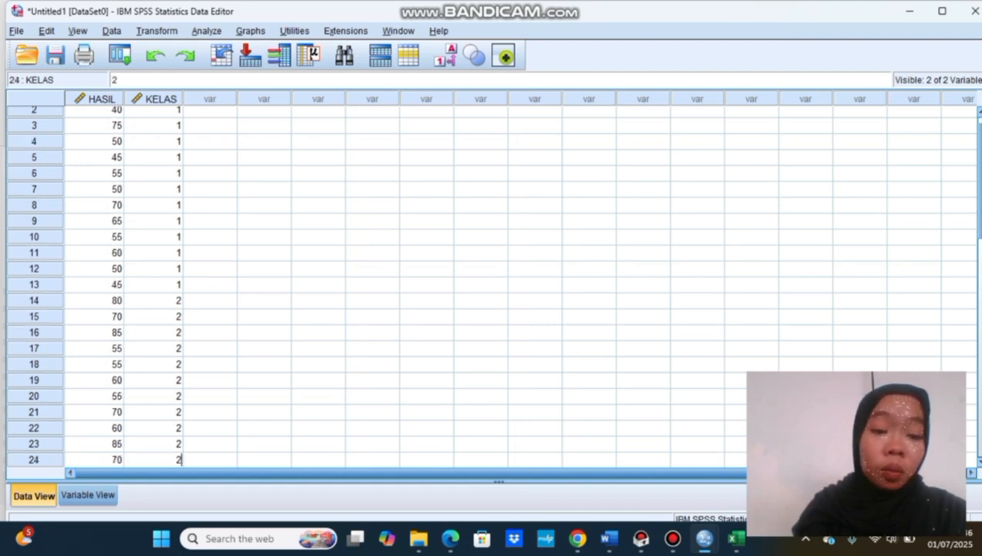
key(Return)
text(2)
key(Return)
text(2)
key(Return)
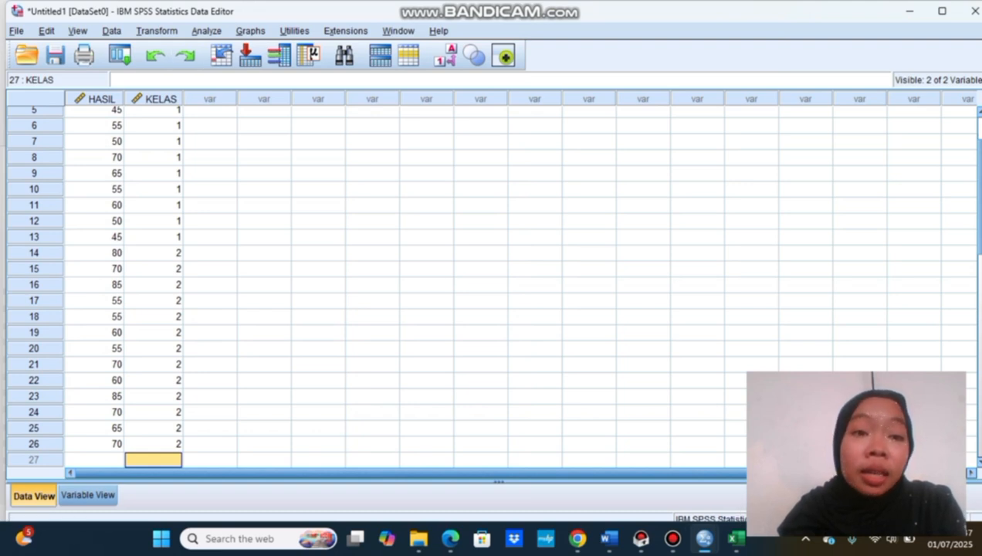
Start the Explore analysis with HASIL BELAJAR as the dependent variable and KELAS as the factor
click(207, 31)
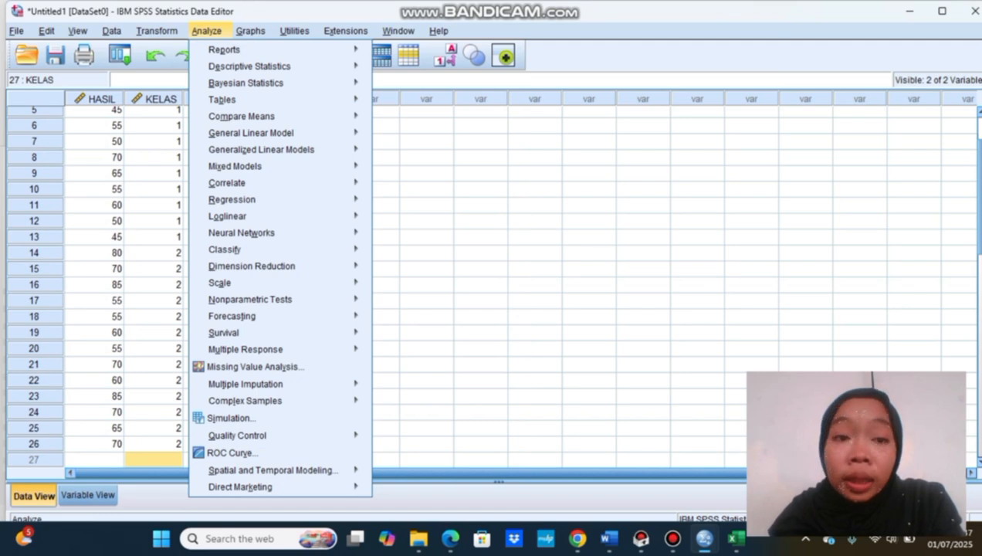
mouse_move(250, 67)
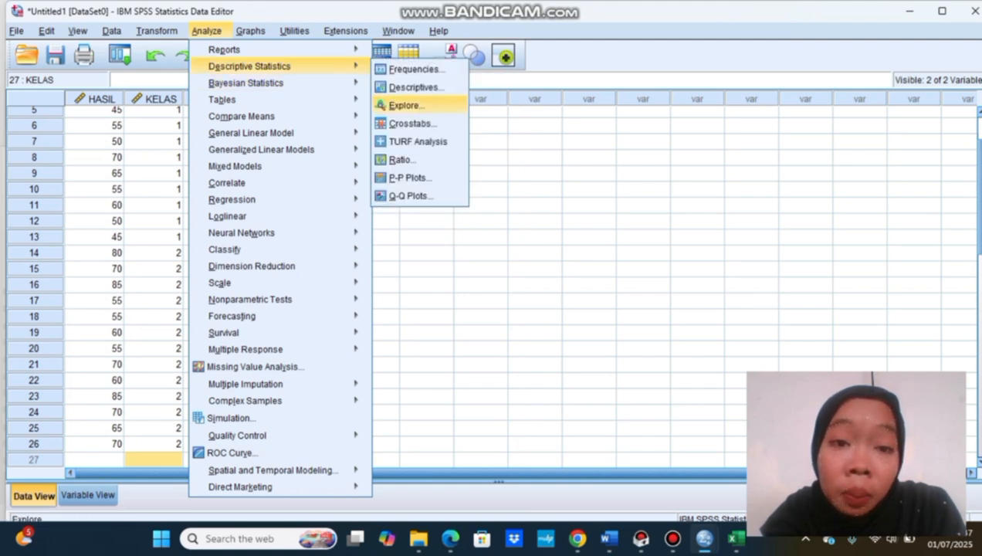
click(403, 105)
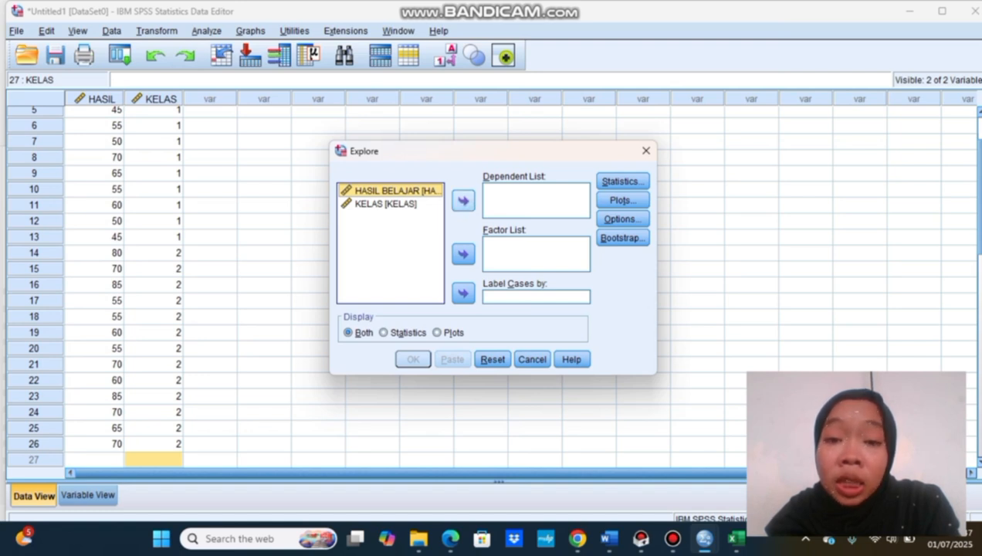
click(463, 200)
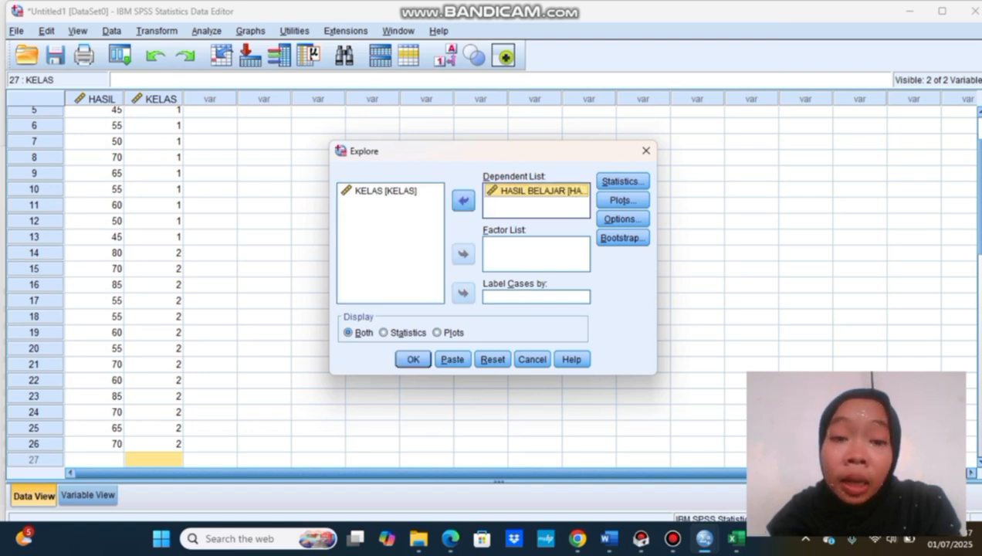
click(386, 191)
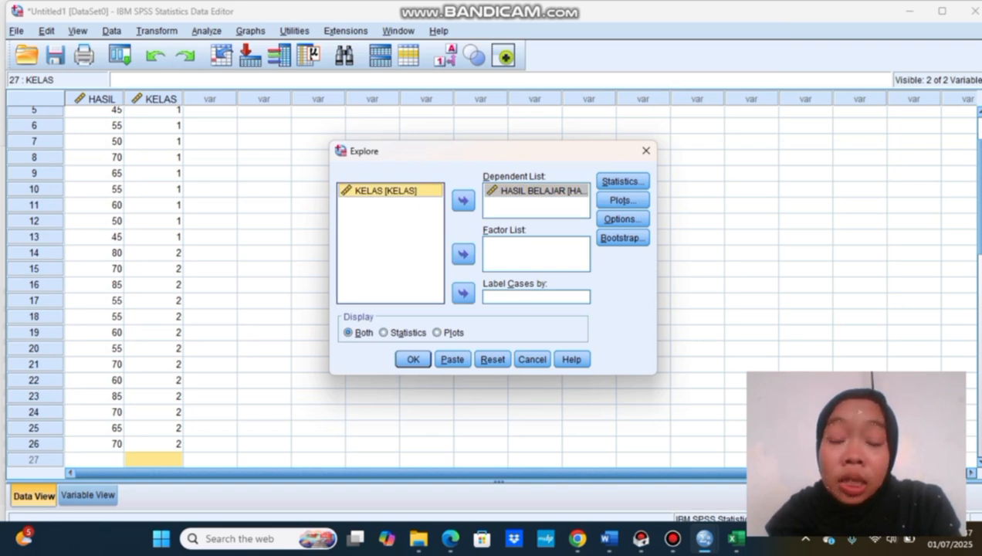
click(464, 253)
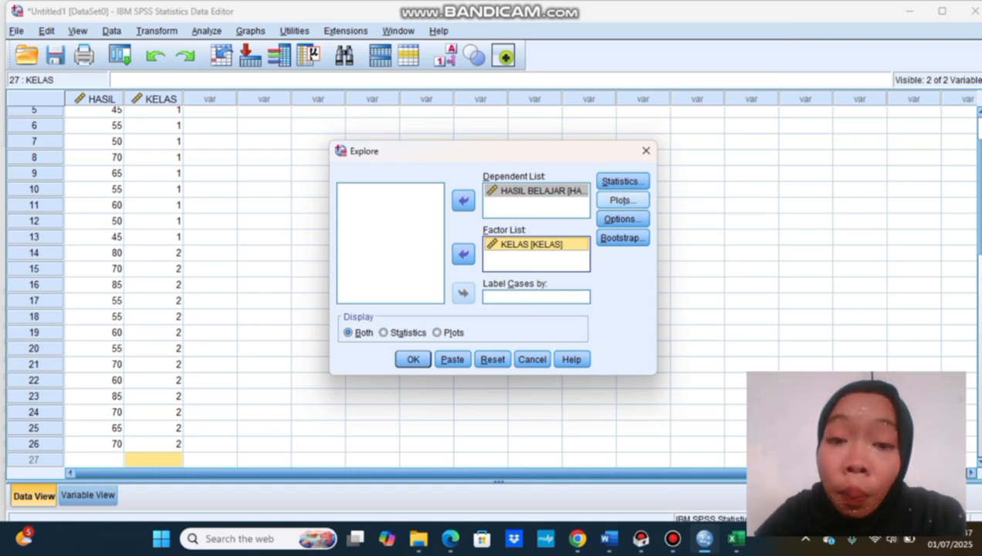
Include normality plots with tests in the Explore analysis and run it
click(622, 200)
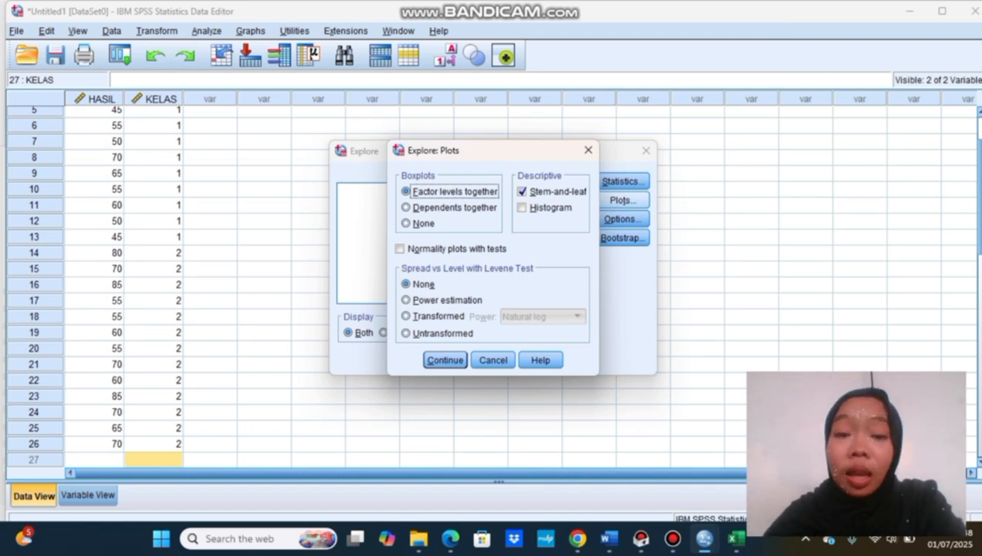
click(400, 249)
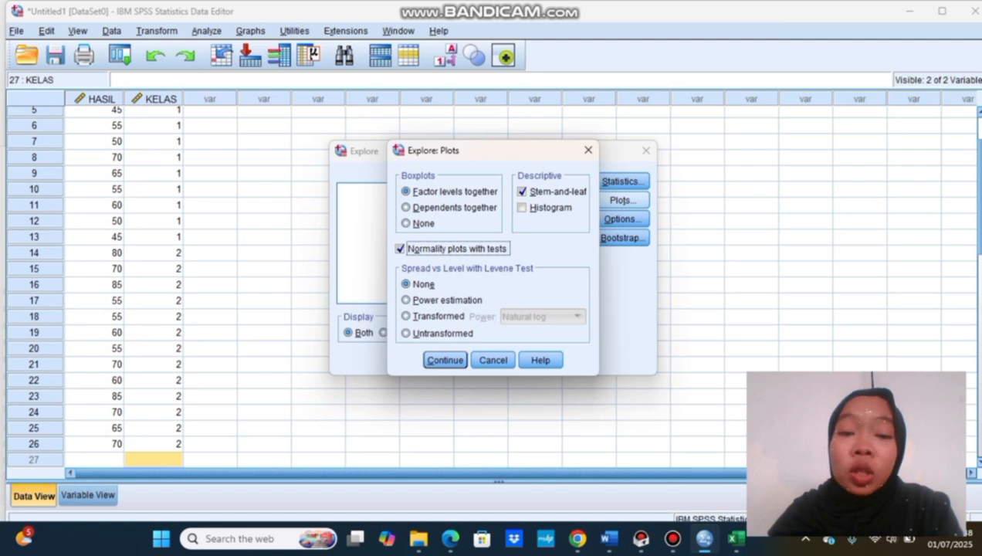
click(444, 359)
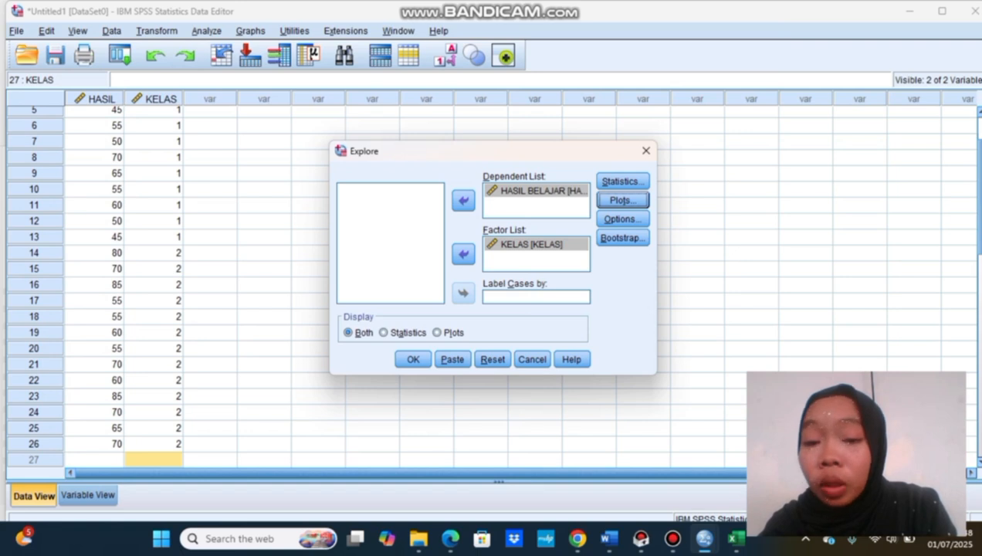
click(413, 359)
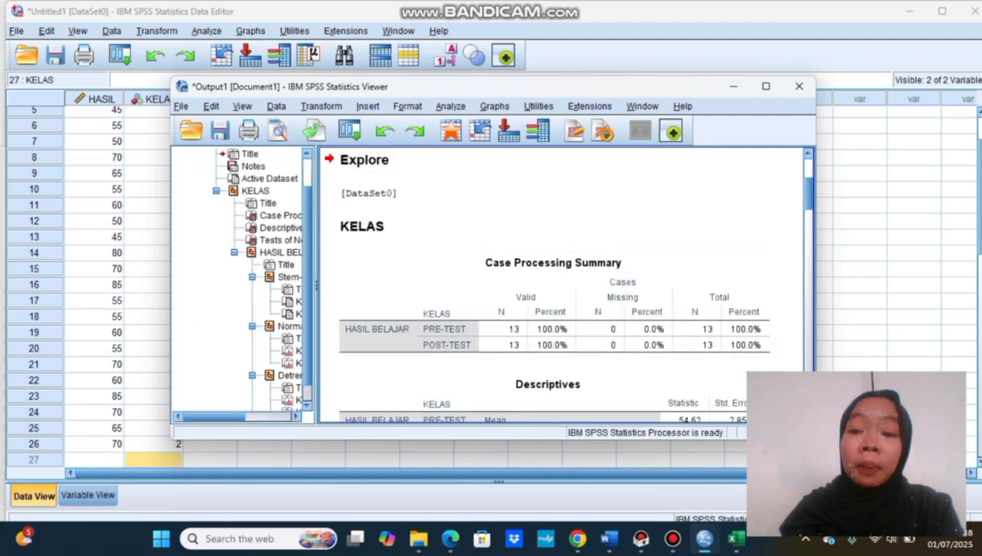
Review the Descriptives and Tests of Normality tables, and close the output without saving it
scroll(562, 284, down, 6)
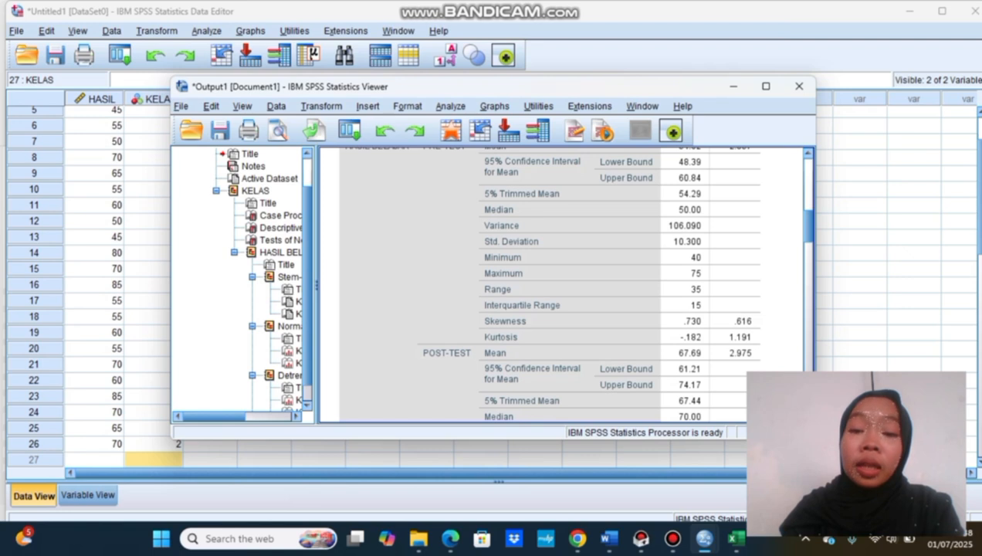
scroll(562, 284, down, 6)
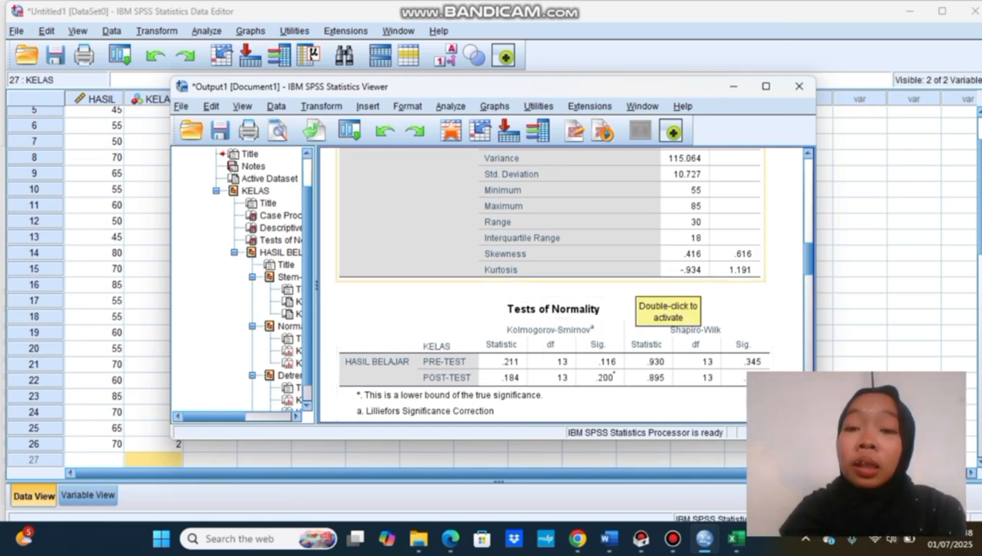
click(800, 86)
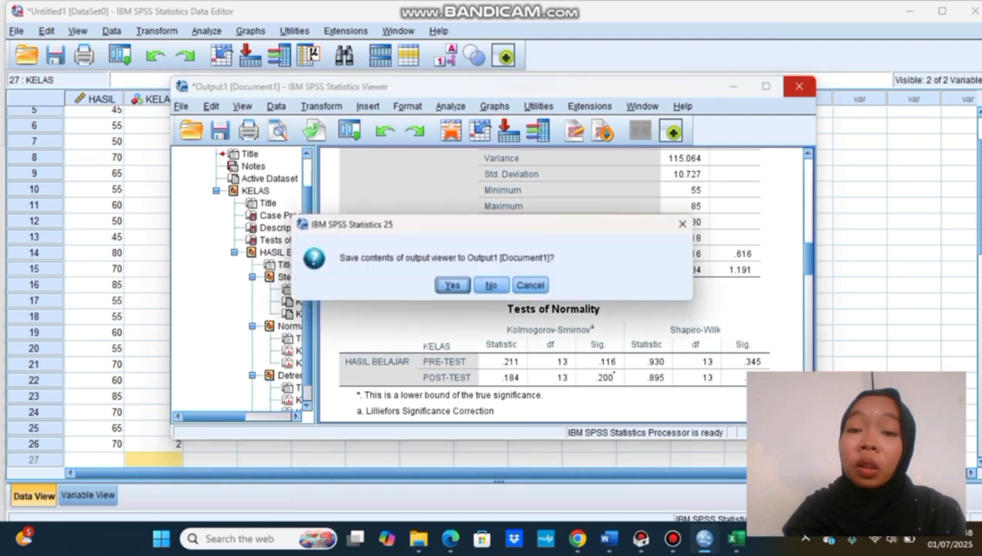
click(492, 285)
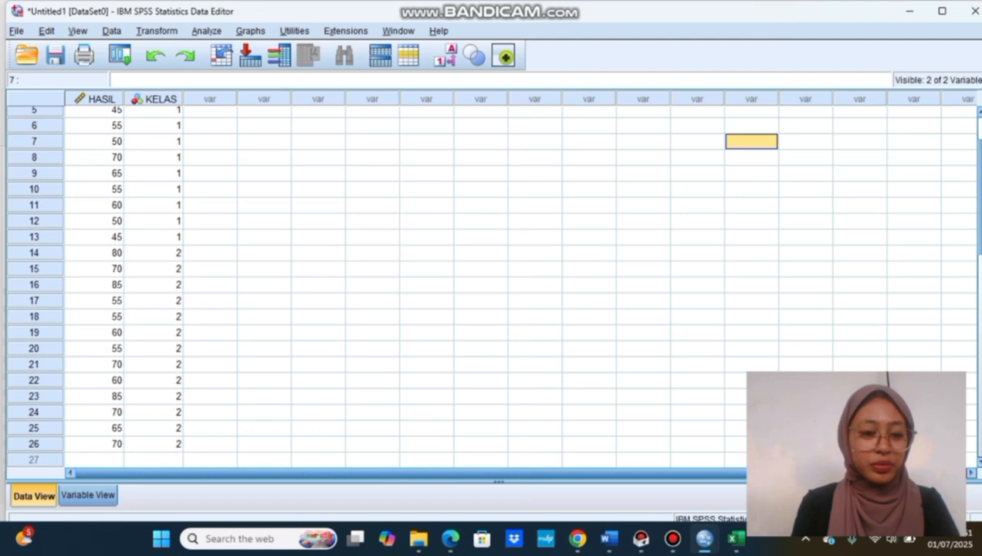
In the variable view, change the label of HASIL to PRETEST and the label of KELAS to POSTTEST
key(ctrl+t)
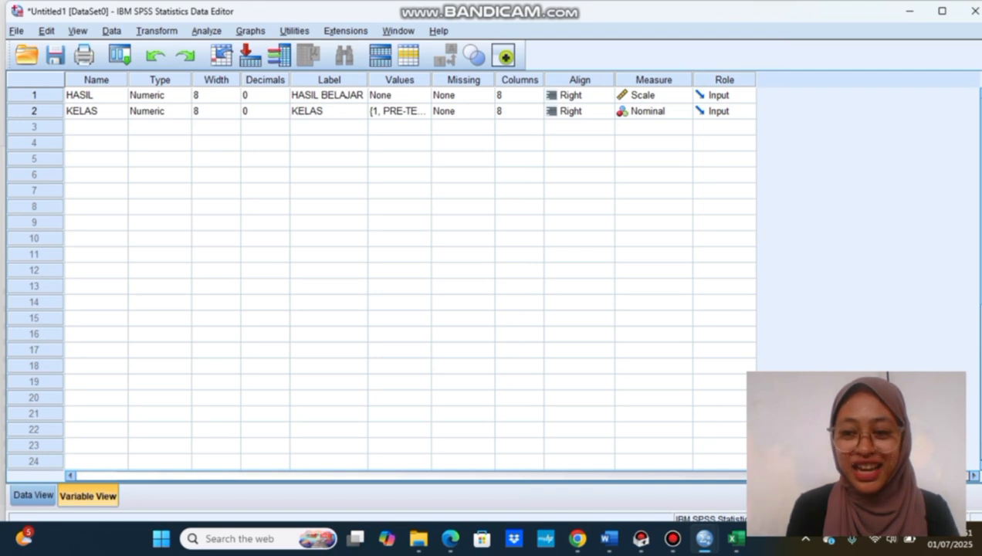
click(329, 95)
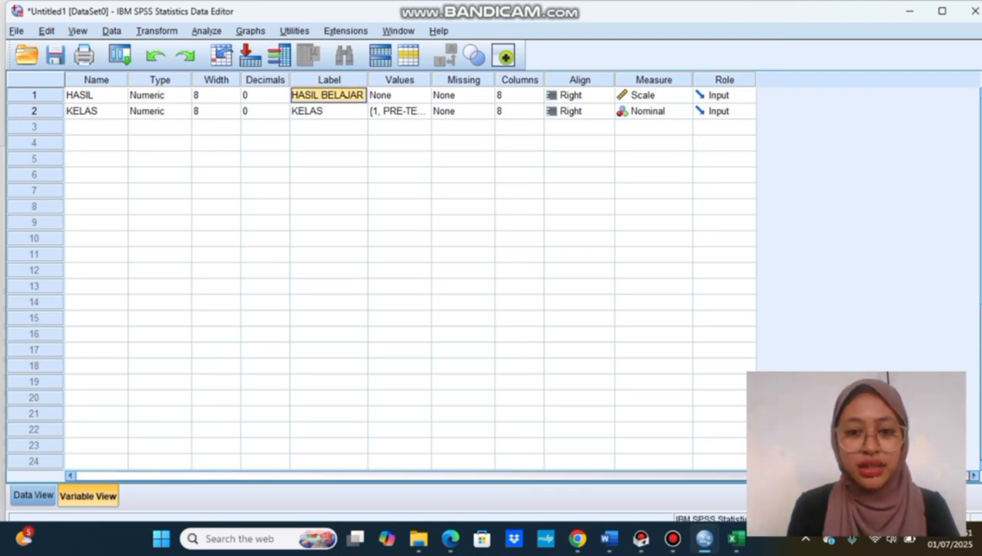
text(PT)
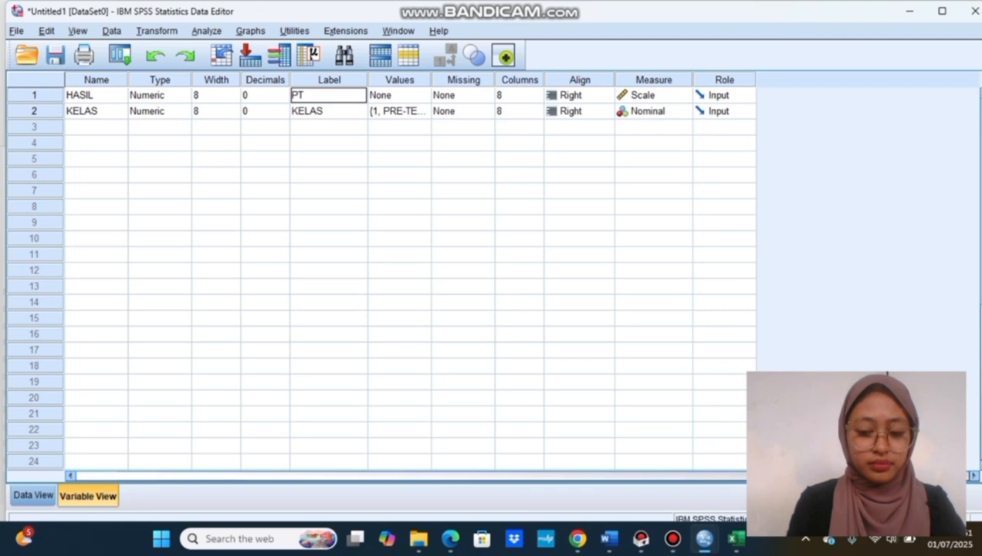
key(BackSpace)
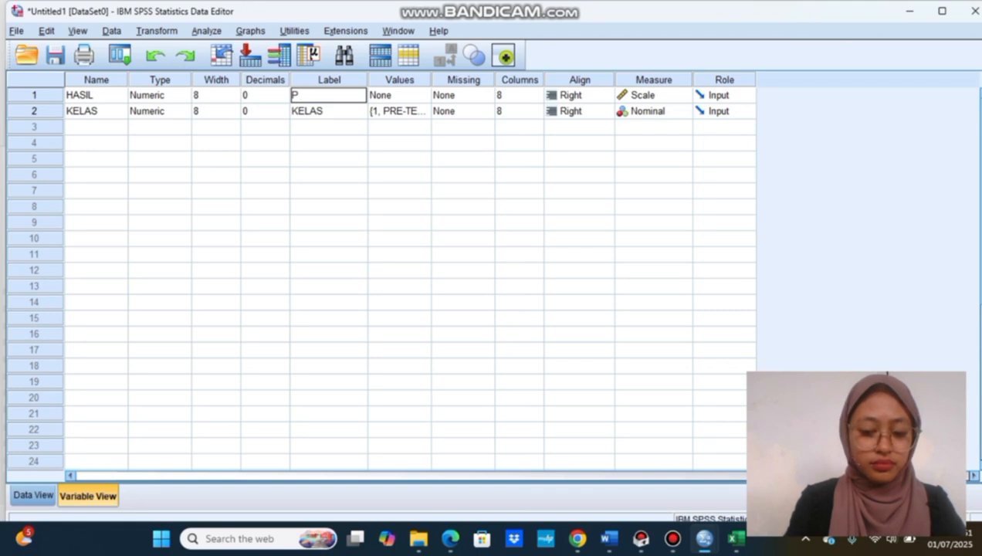
text(RETEST)
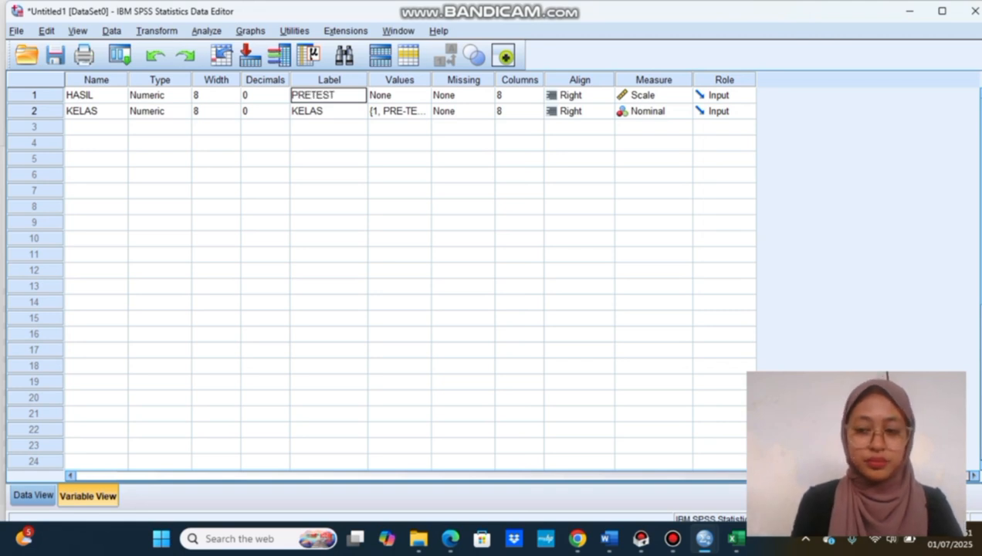
click(328, 110)
drag(292, 111, 322, 110)
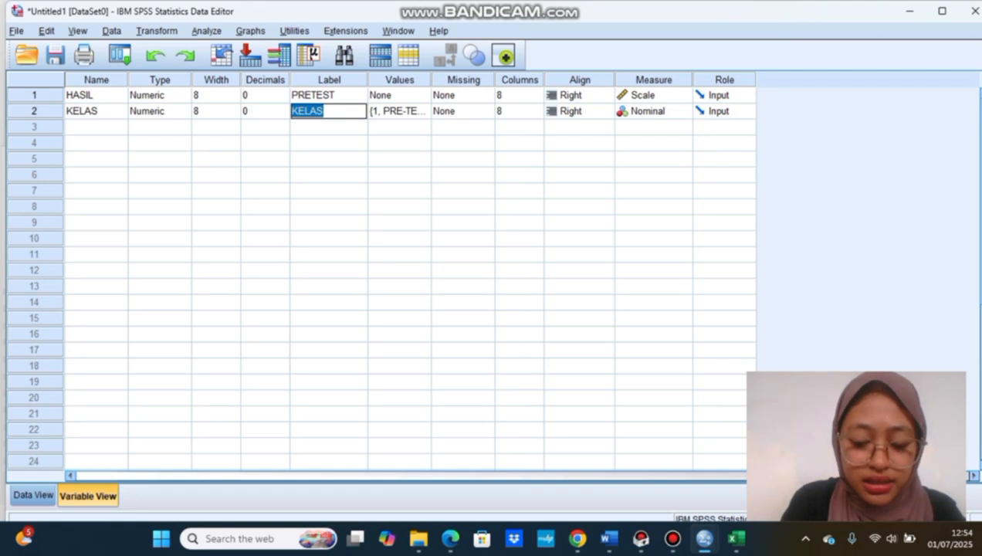
text(POS)
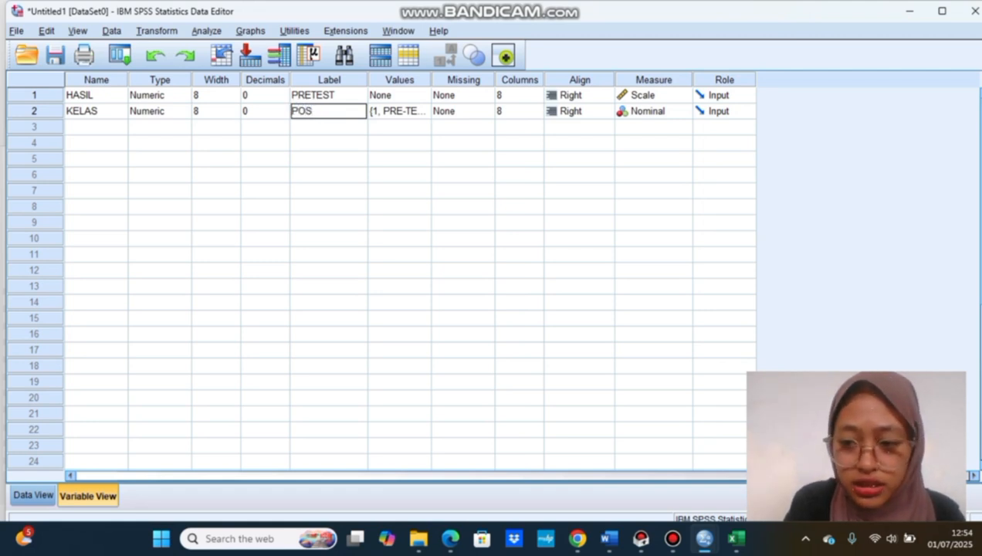
text(TTEST)
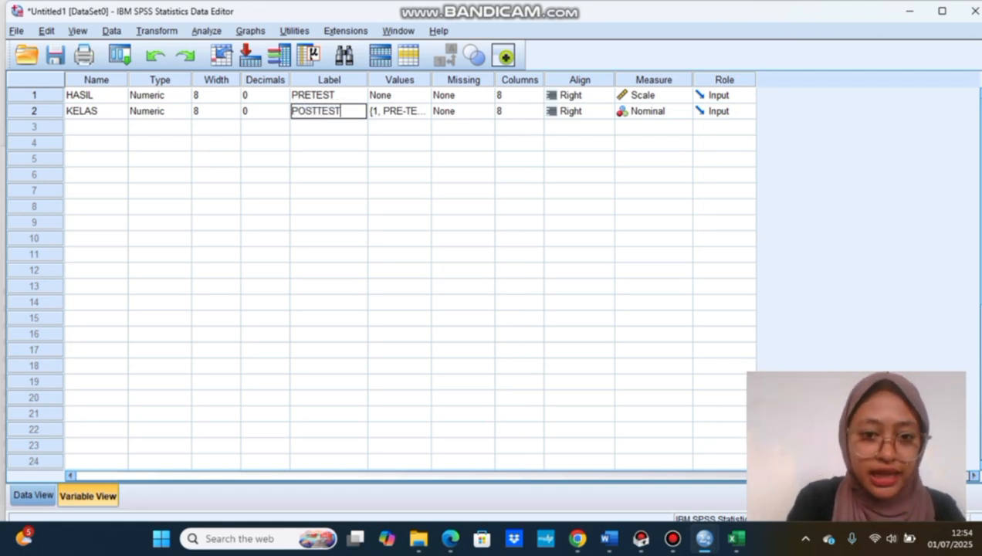
Rename the HASIL variable to PRETEST and KELAS to POSTEST, and set the measure of POSTEST to Scale
click(96, 95)
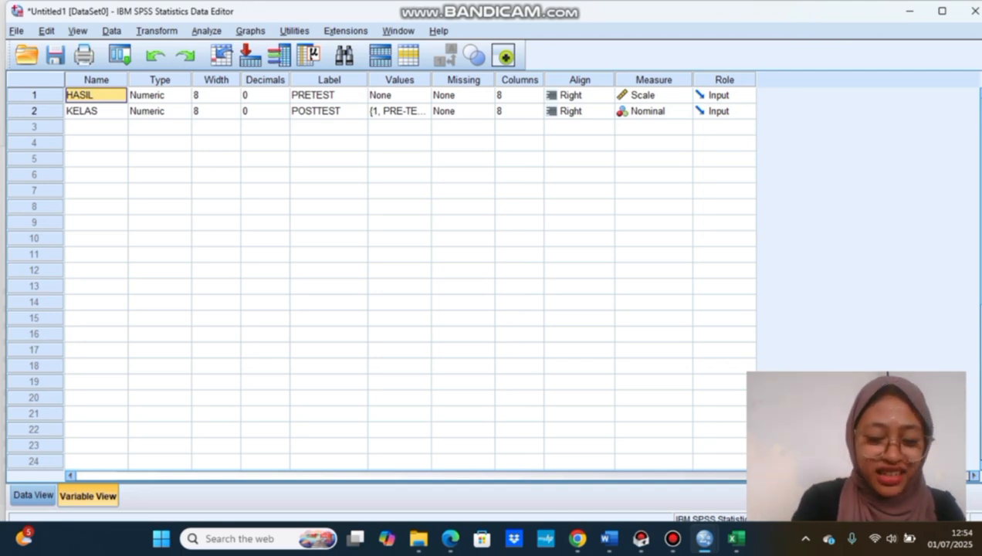
text(PRETEST)
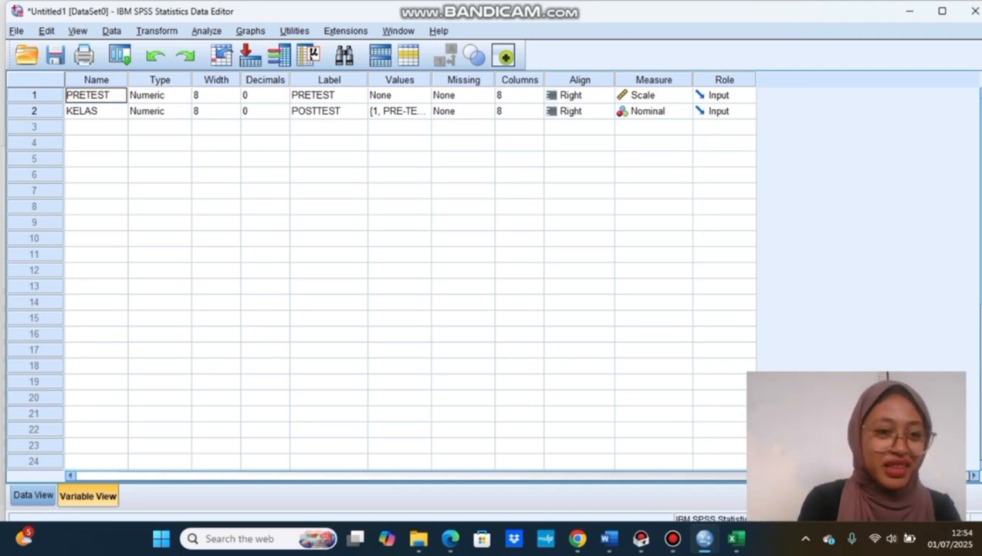
click(96, 110)
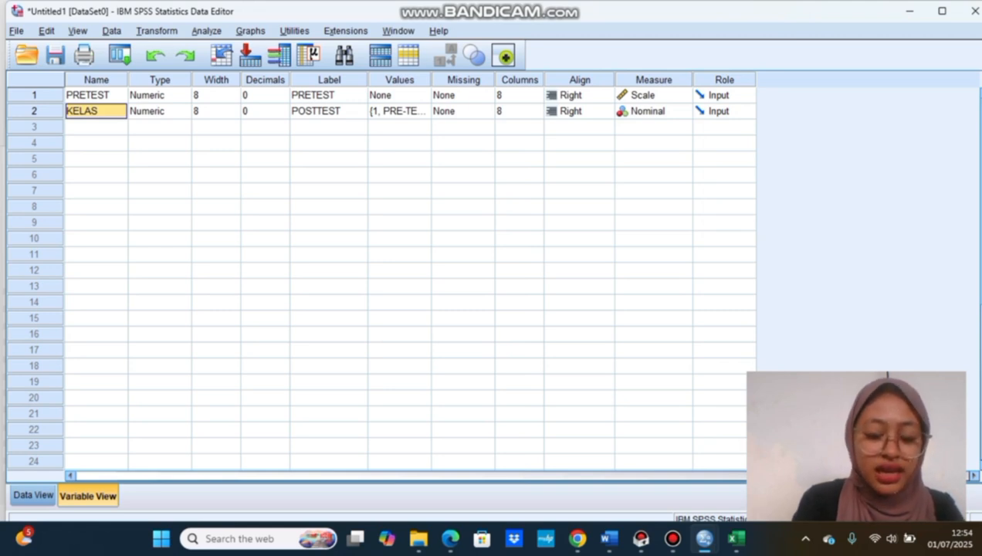
text(POSTES)
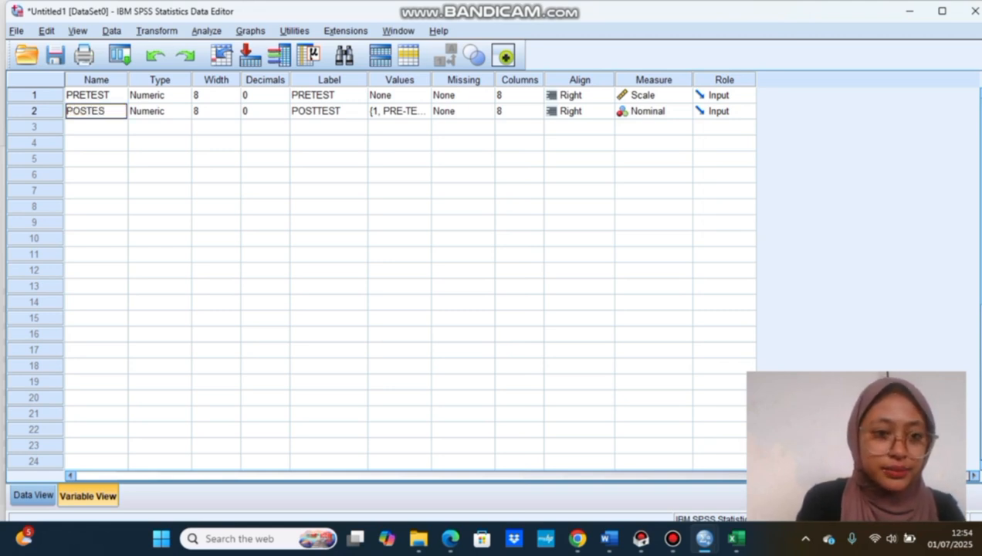
text(T)
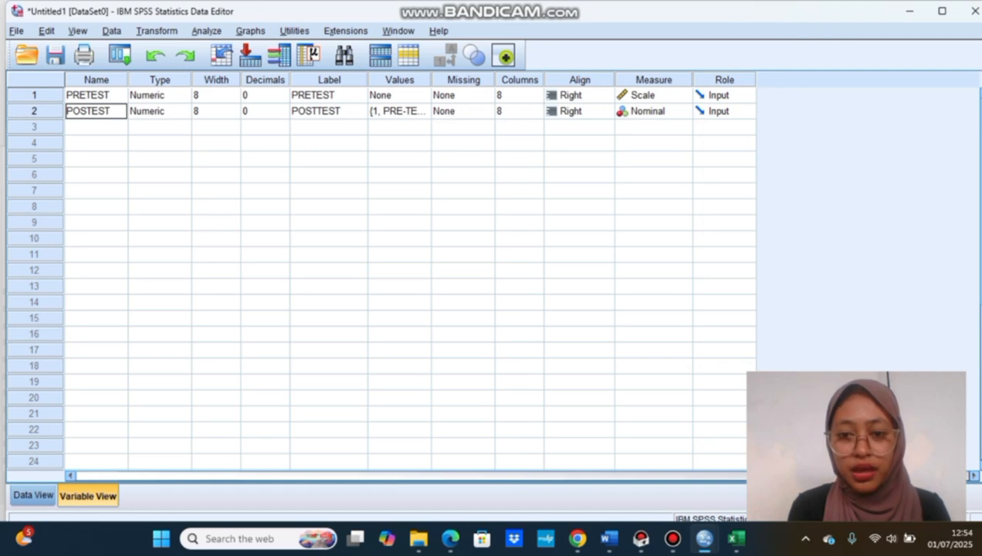
click(684, 111)
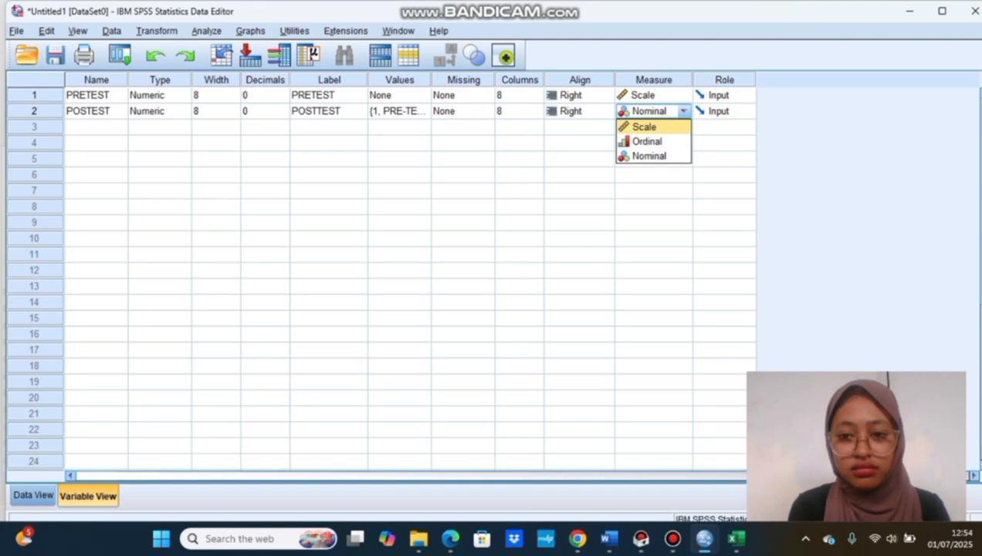
key(Return)
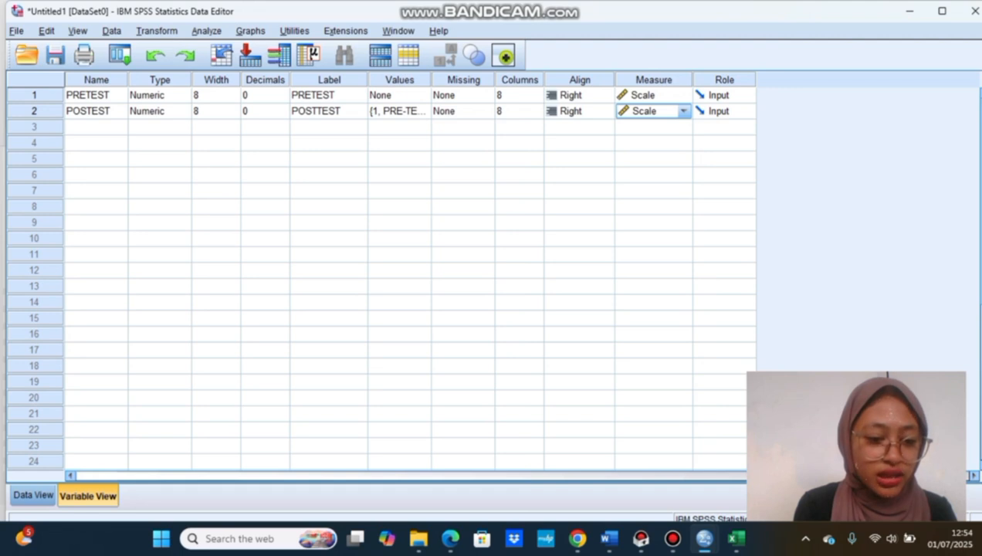
In the data view, copy the PRETEST scores from rows 14–26 into the POSTEST column starting at row 1
click(33, 495)
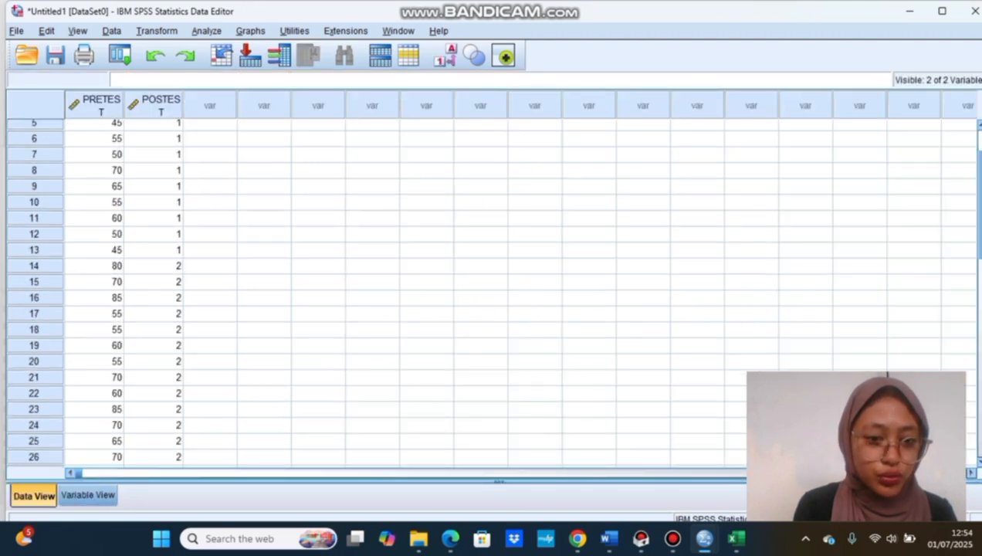
scroll(309, 294, down, 1)
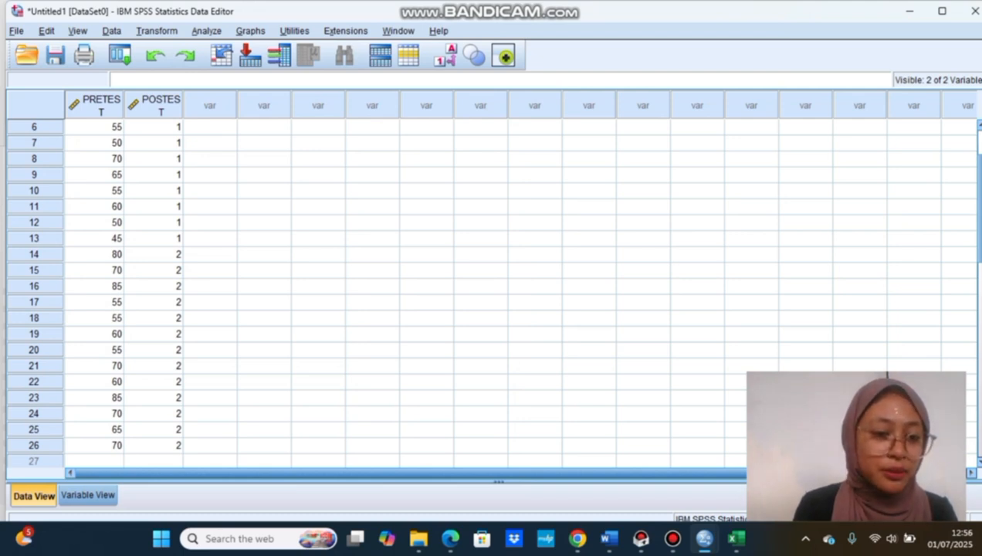
drag(94, 254, 94, 445)
key(ctrl+c)
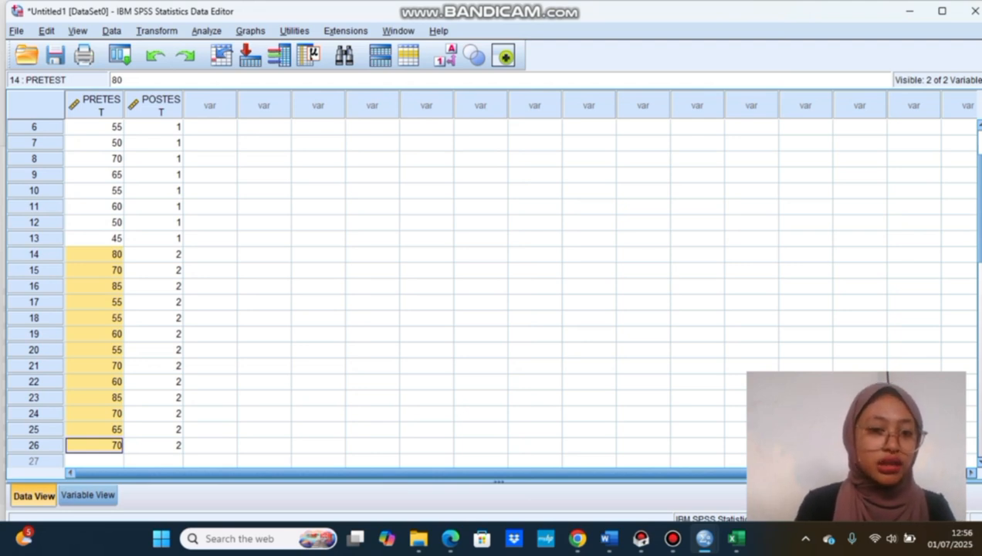
scroll(309, 294, down, 1)
scroll(309, 293, up, 3)
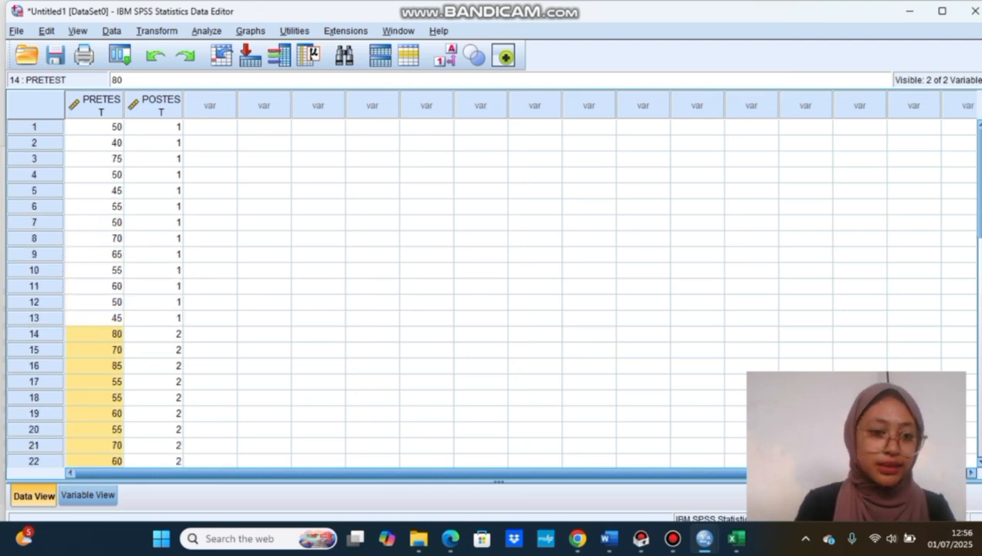
click(153, 127)
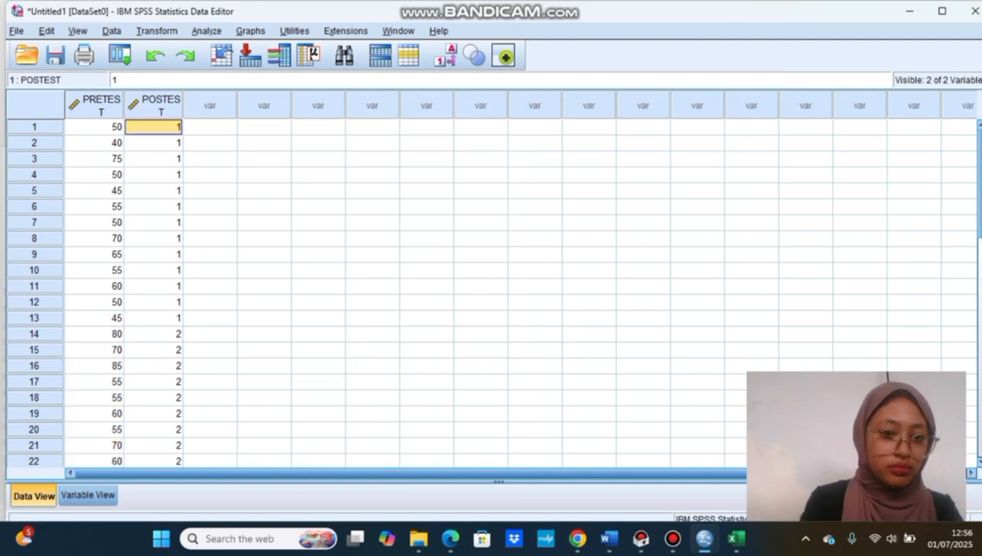
key(ctrl+v)
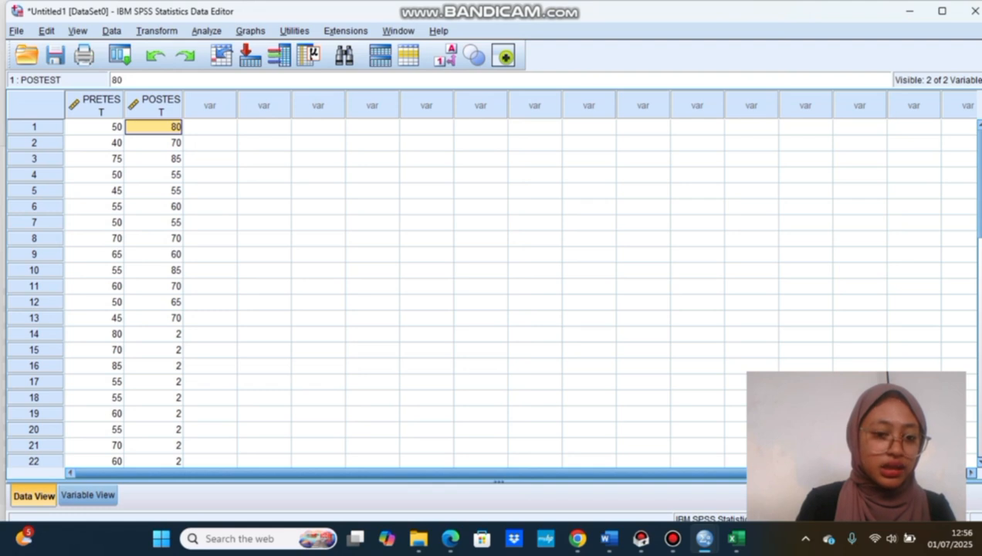
Delete the leftover PRETEST and POSTEST data from row 14 down, keeping only the 13 paired cases
scroll(494, 293, down, 1)
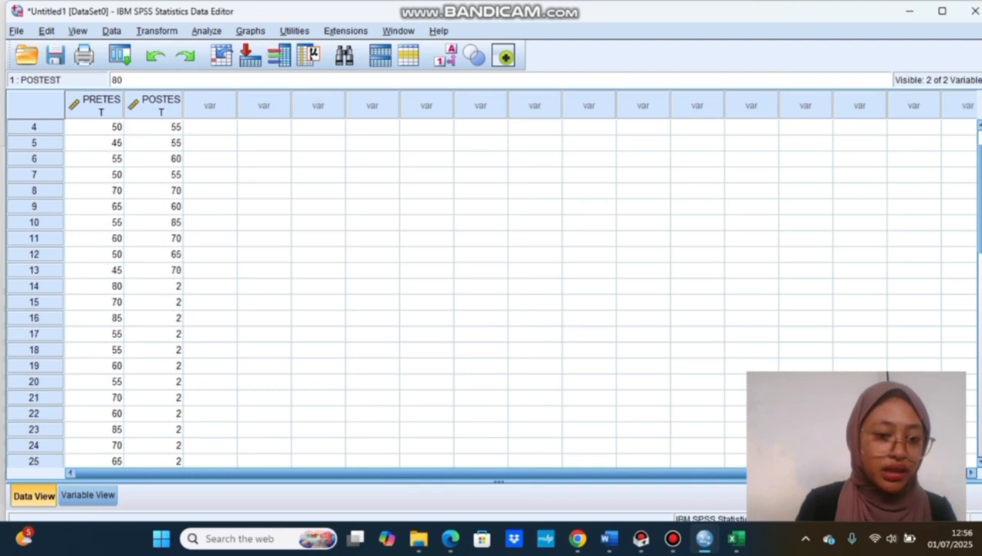
click(112, 286)
click(112, 286)
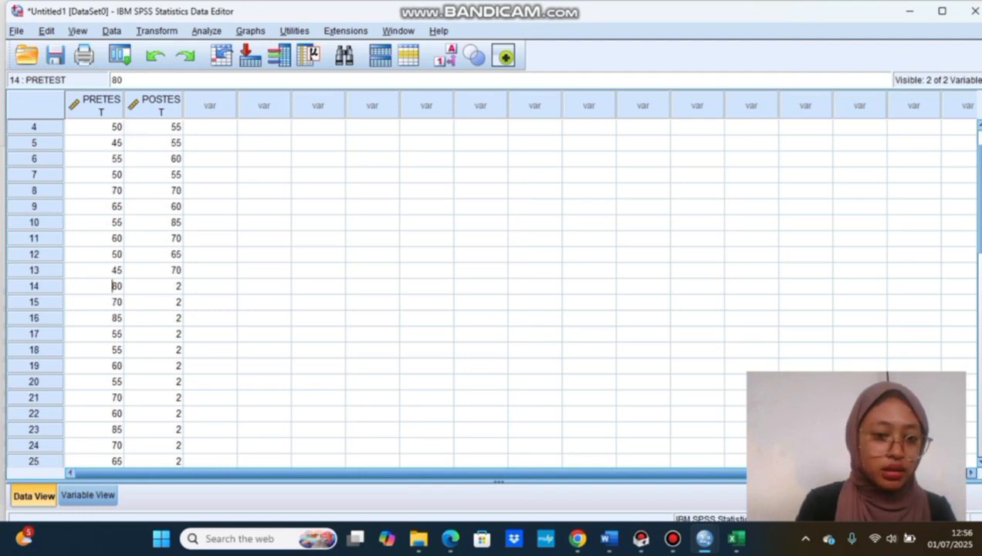
drag(112, 286, 154, 459)
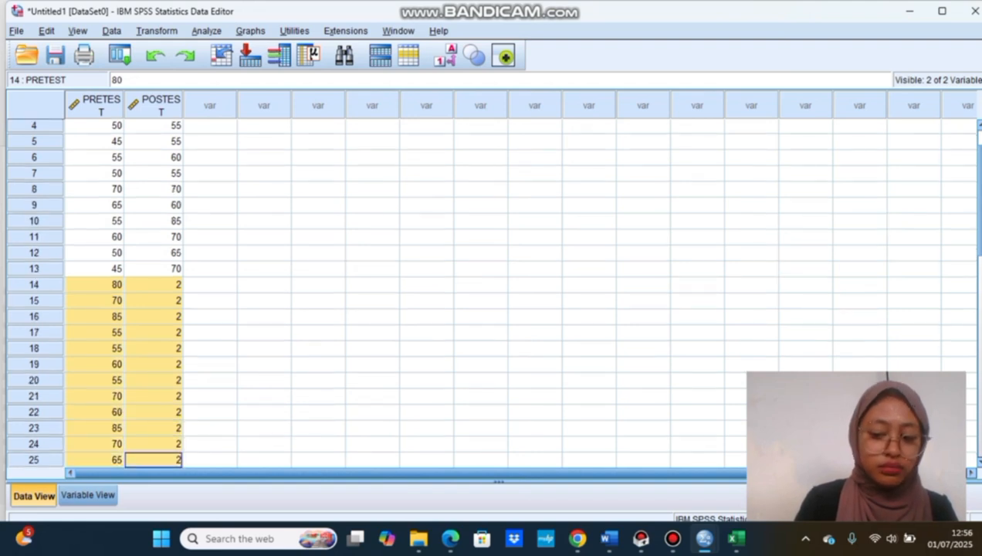
key(Delete)
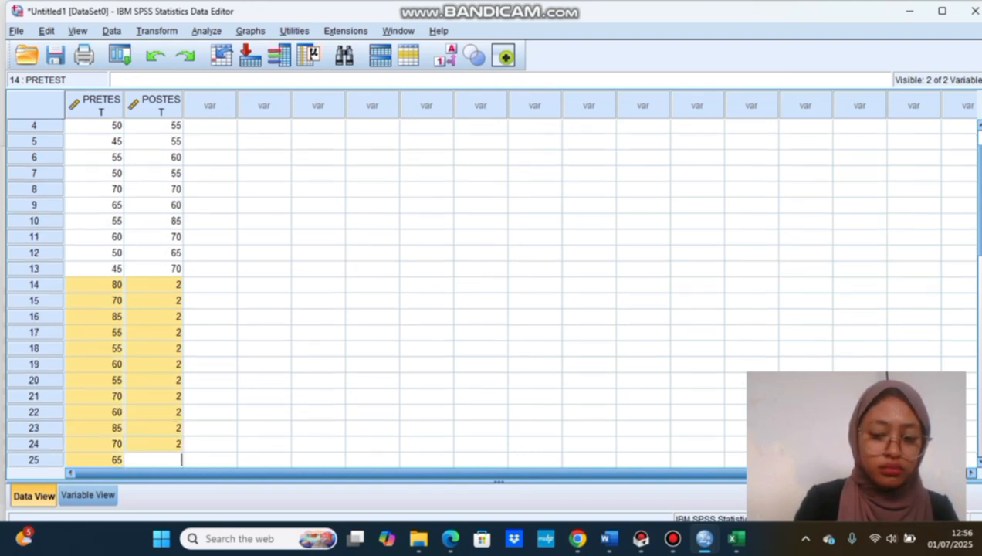
key(shift+Right)
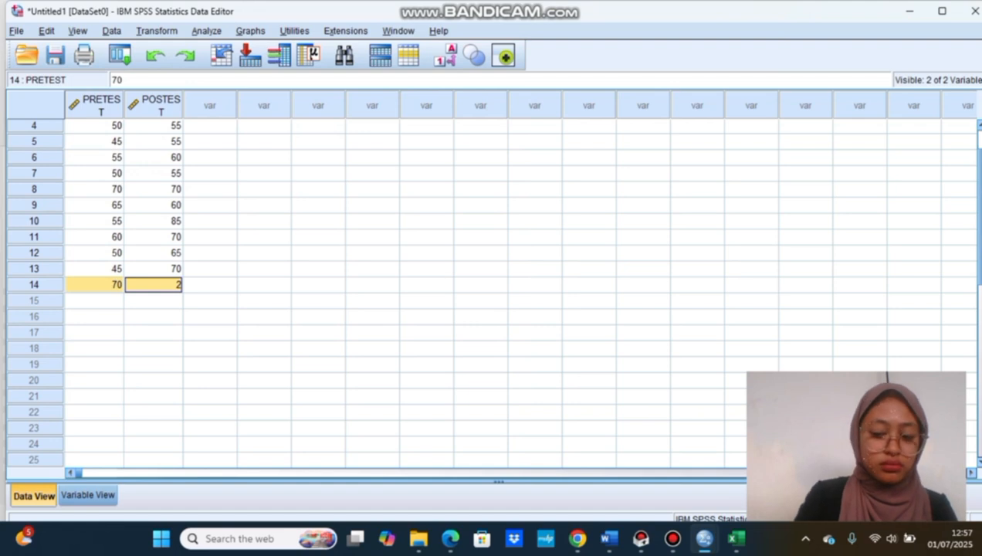
key(Delete)
scroll(491, 293, up, 1)
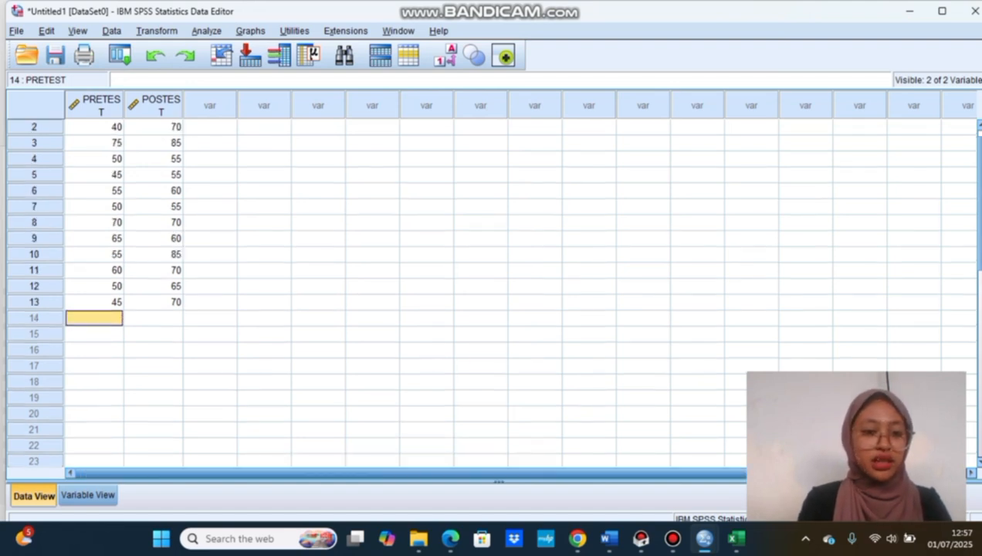
scroll(491, 293, up, 1)
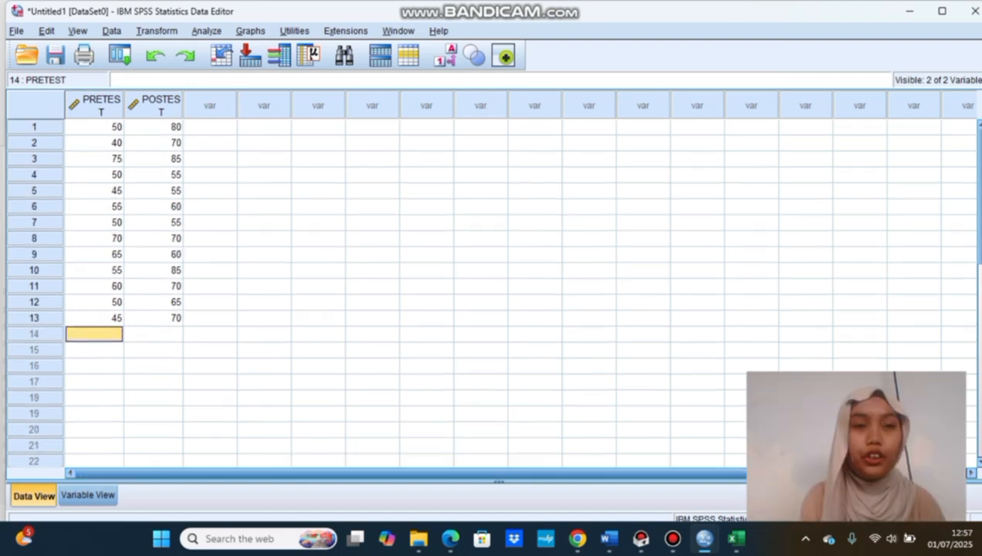
Set up a Paired-Samples T Test with PRETEST as Variable1 and POSTTEST as Variable2 of pair 1
click(207, 31)
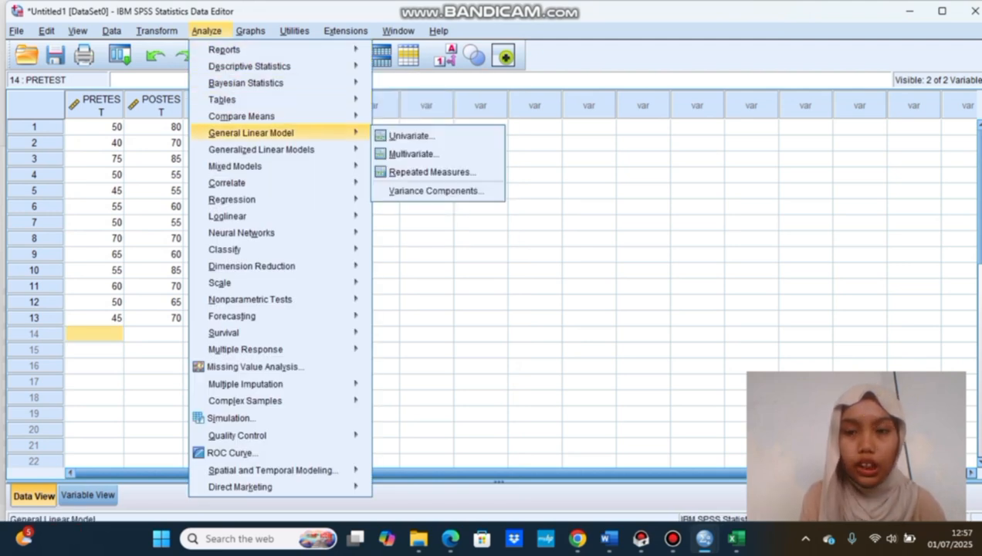
mouse_move(247, 166)
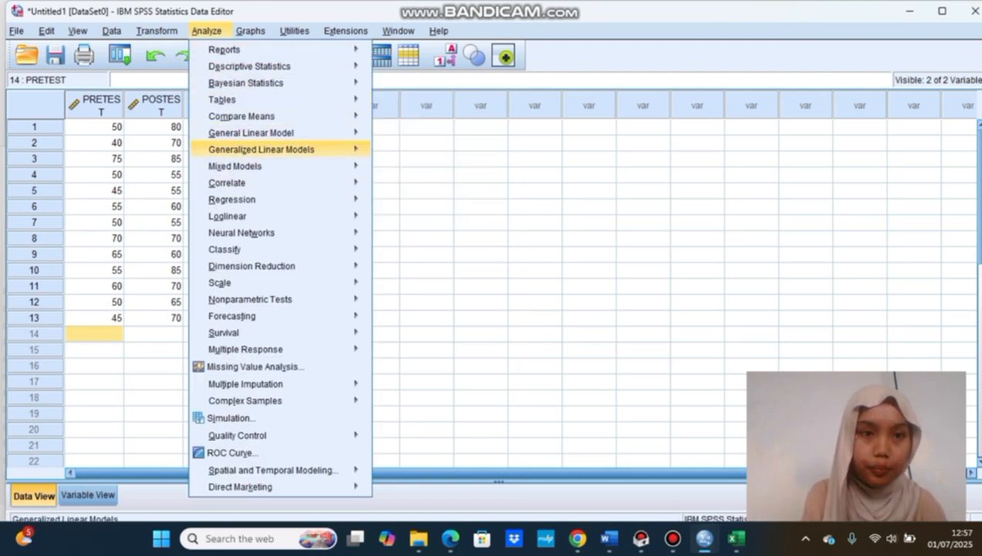
mouse_move(242, 116)
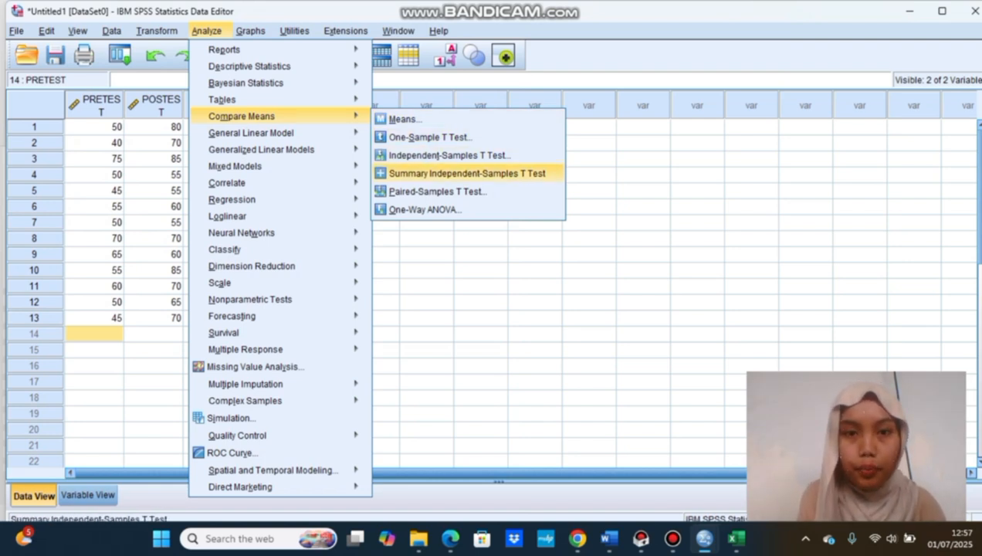
click(437, 191)
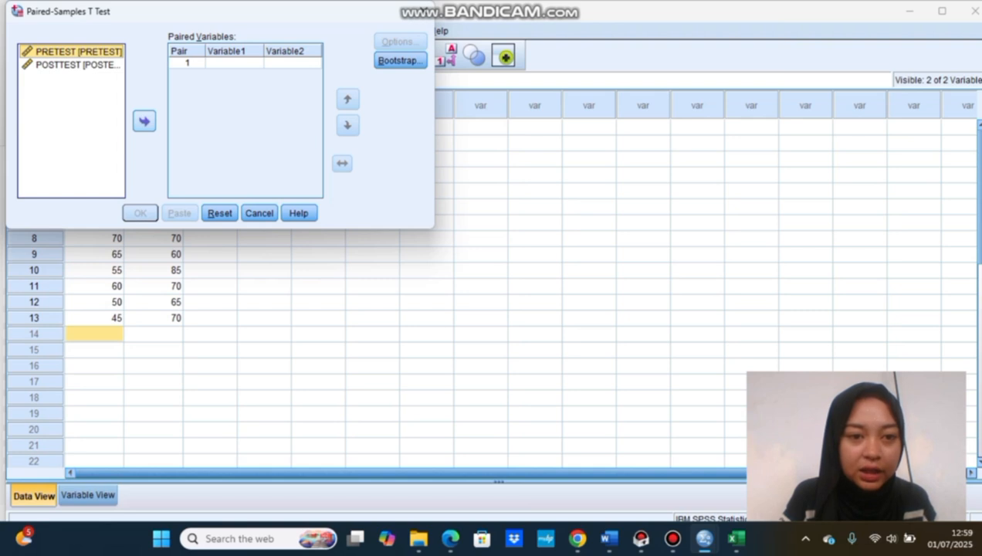
click(143, 121)
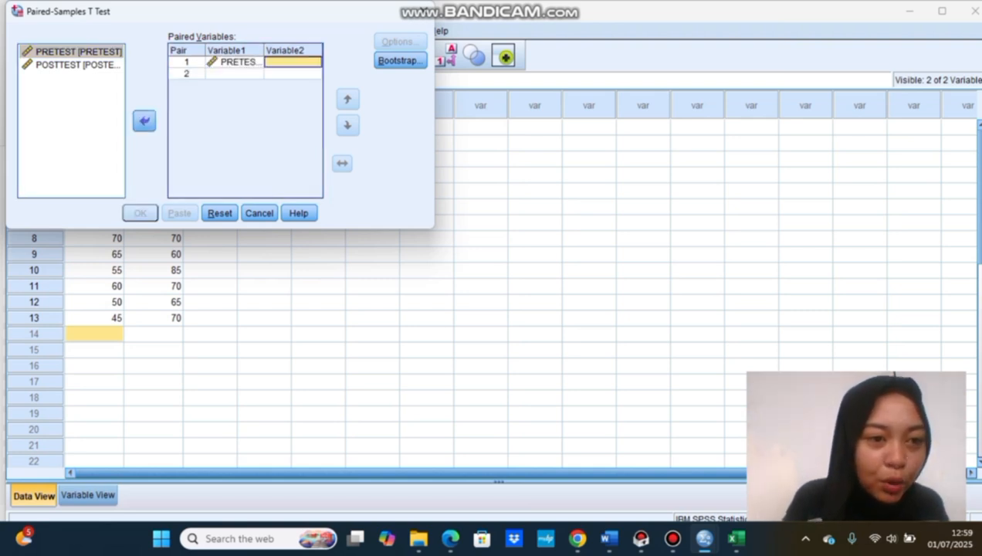
click(77, 64)
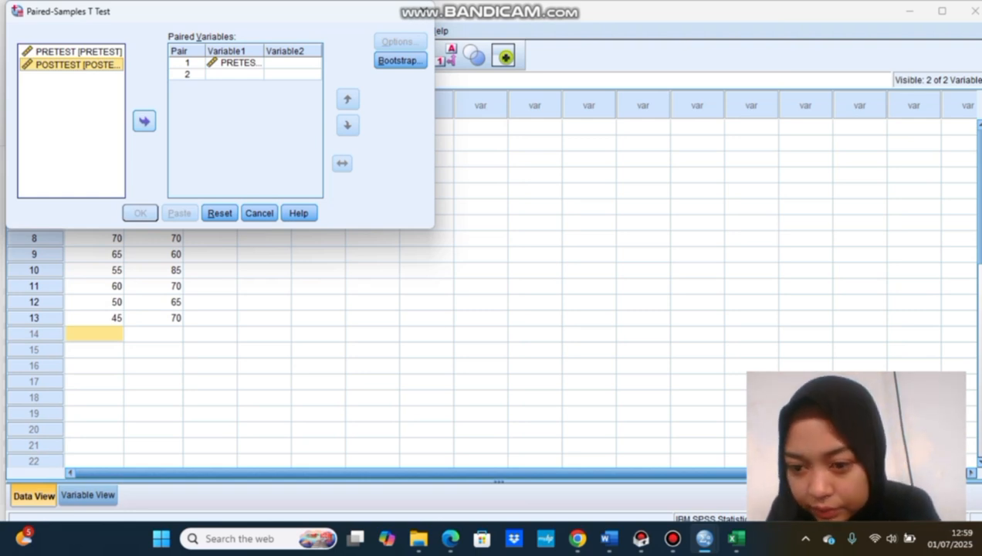
click(144, 120)
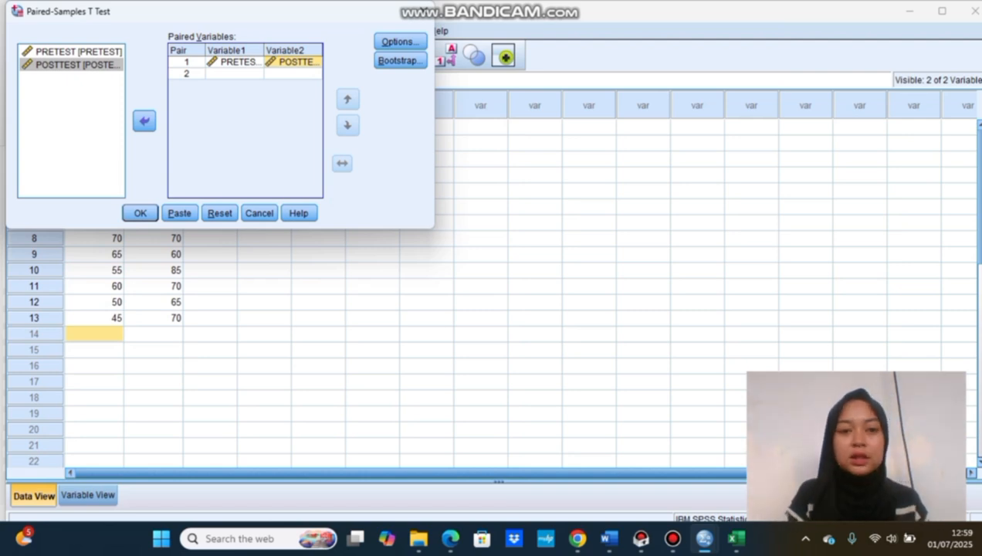
Accept the 95% confidence interval with cases excluded analysis by analysis, and run the paired-samples t test
click(399, 42)
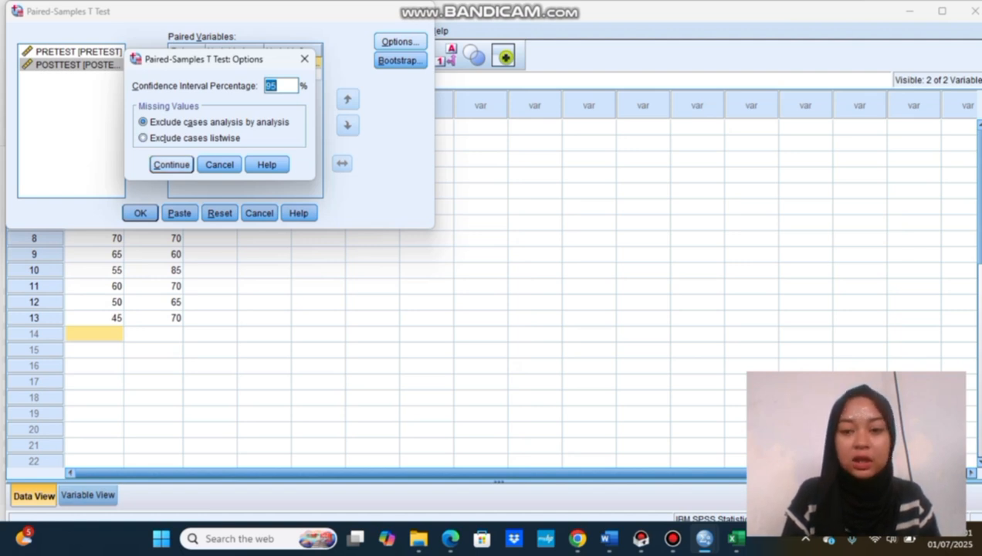
key(Return)
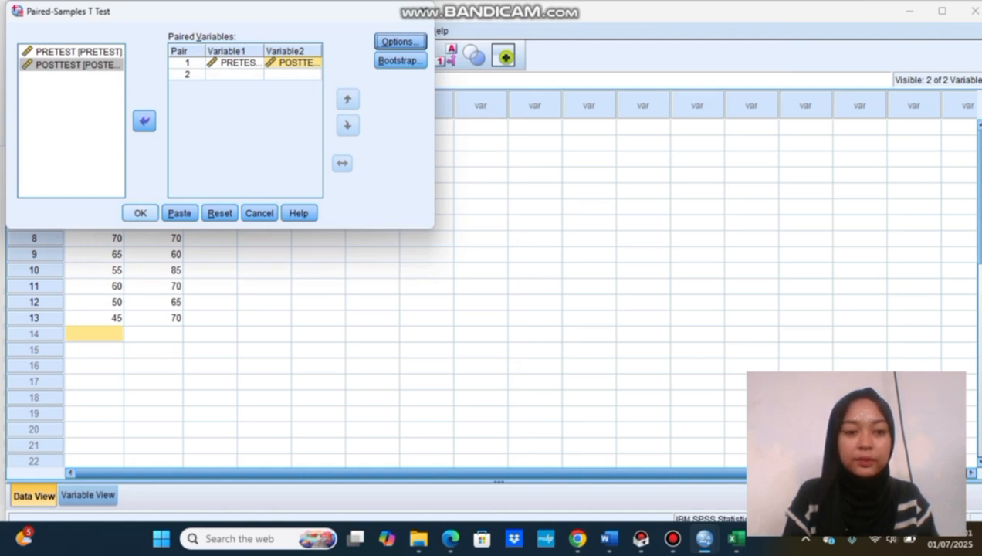
click(140, 213)
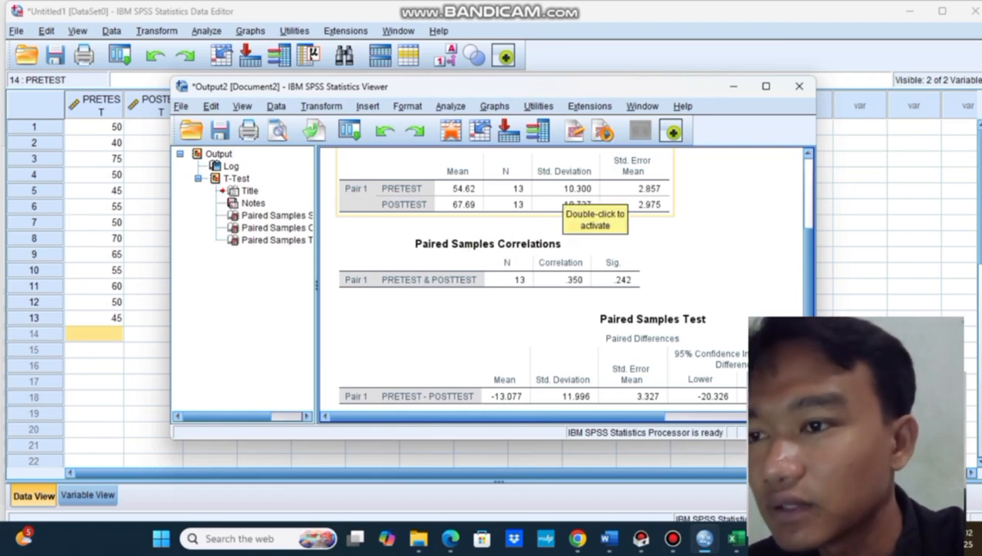
Review the Paired Samples Statistics, Correlations and Test tables in the t-test output
click(579, 202)
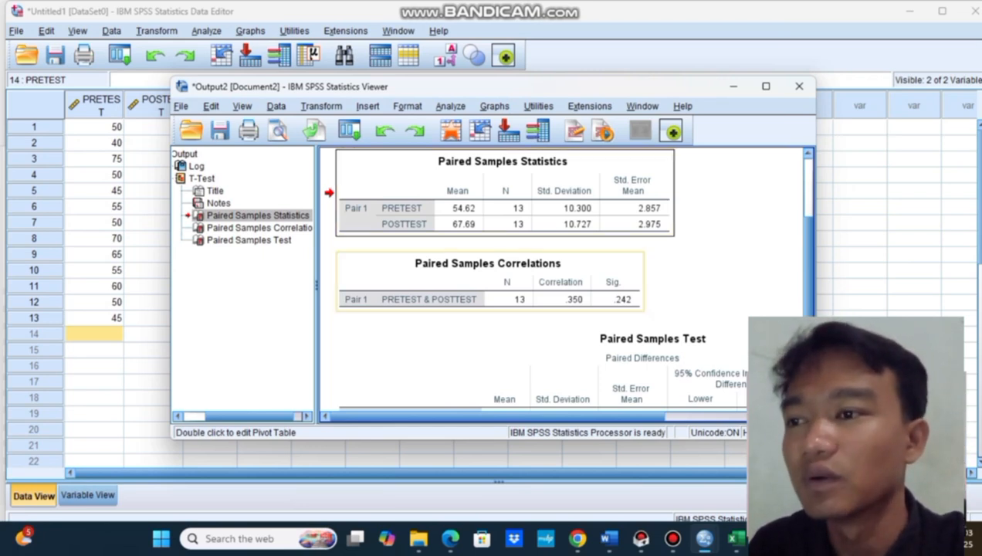
scroll(564, 281, up, 3)
scroll(564, 281, down, 1)
scroll(563, 282, down, 2)
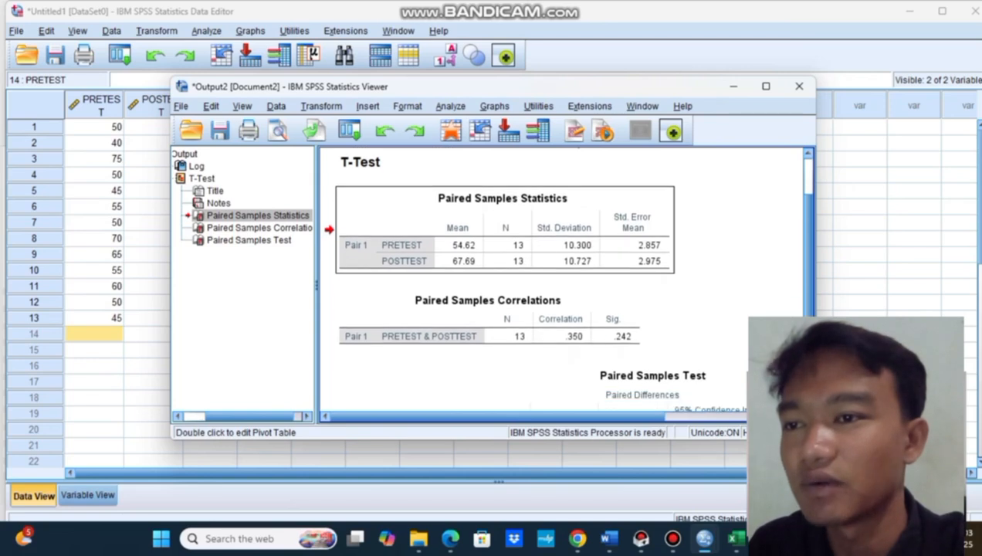
scroll(564, 282, down, 2)
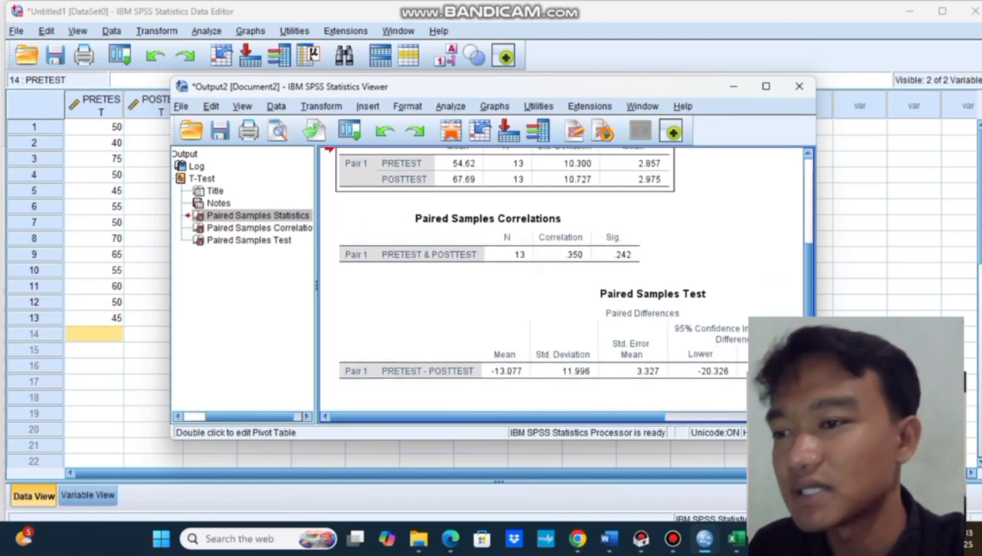
scroll(563, 281, up, 1)
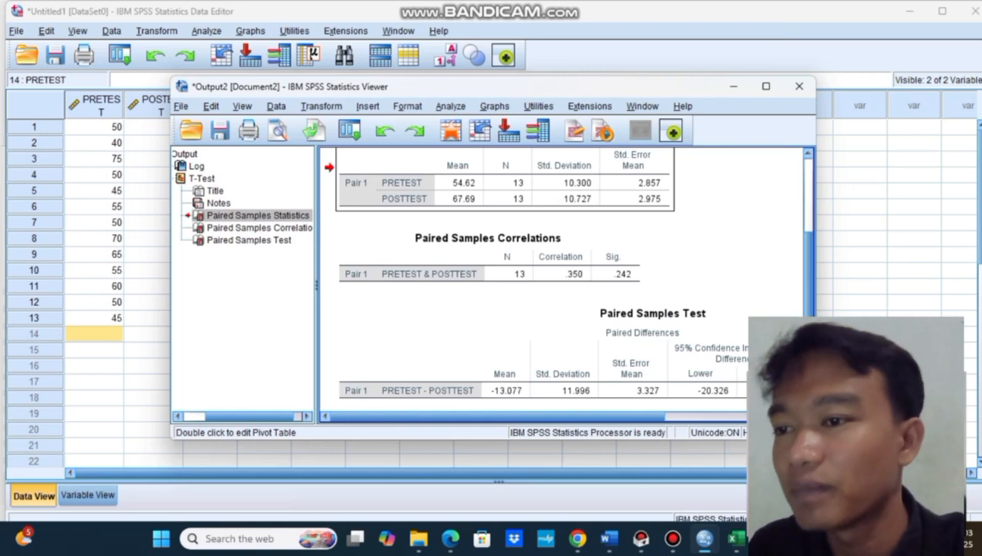
scroll(563, 270, down, 1)
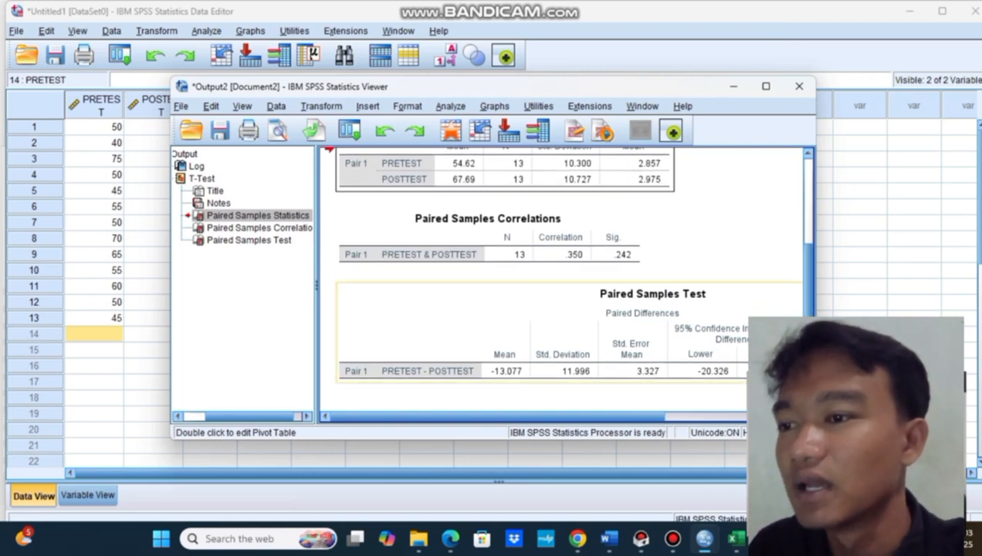